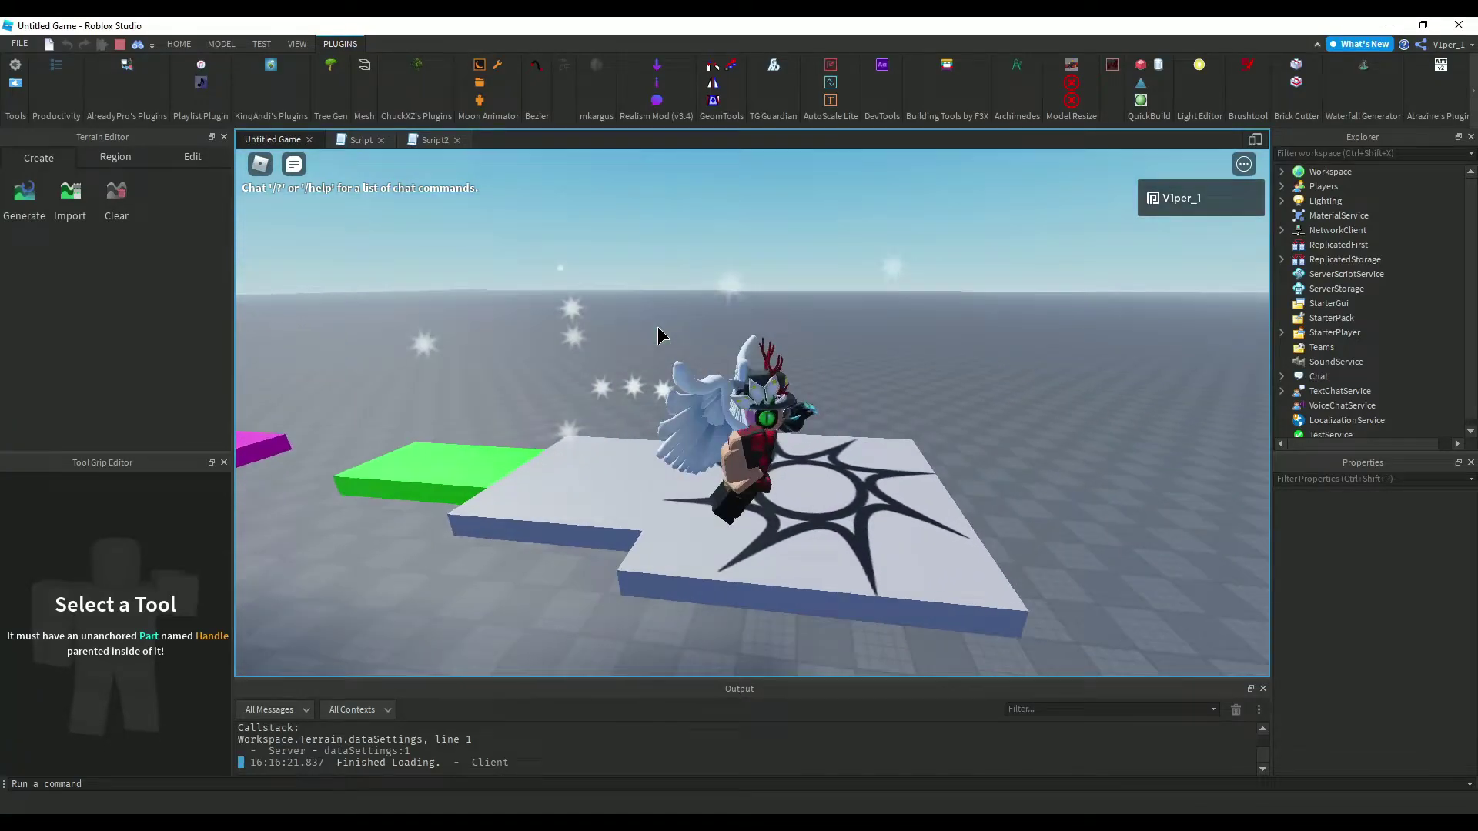
Move the character around the platforms in the running playtest and end the playtest.
key(w)
right_drag(623, 422, 616, 471)
key(a)
key(d)
click(121, 45)
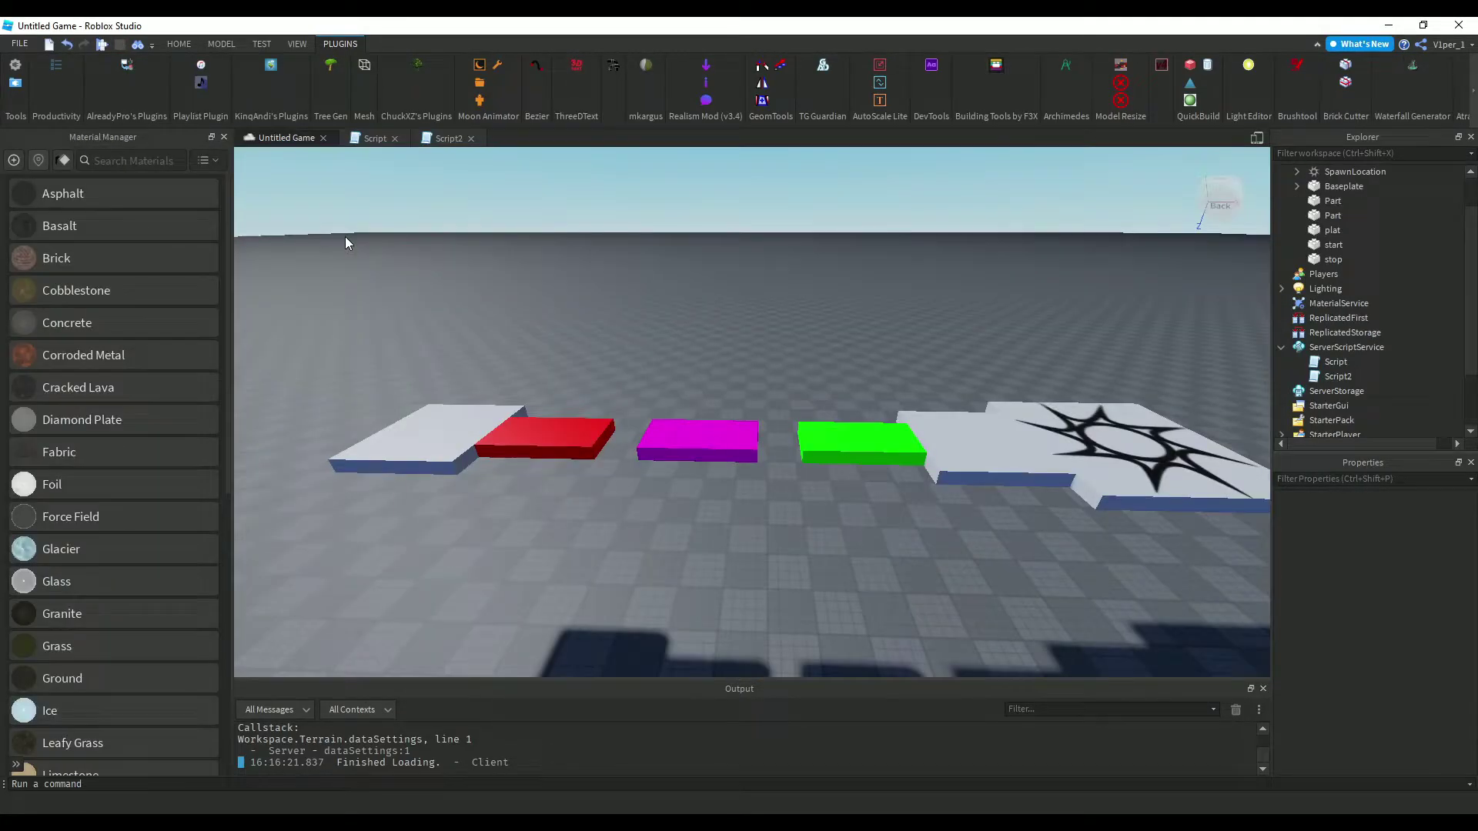
Activate the Building Tools by F3X plugin with the red, magenta and green platforms in view.
key(s)
right_drag(544, 343, 544, 344)
key(w)
scroll(554, 419, up, 5)
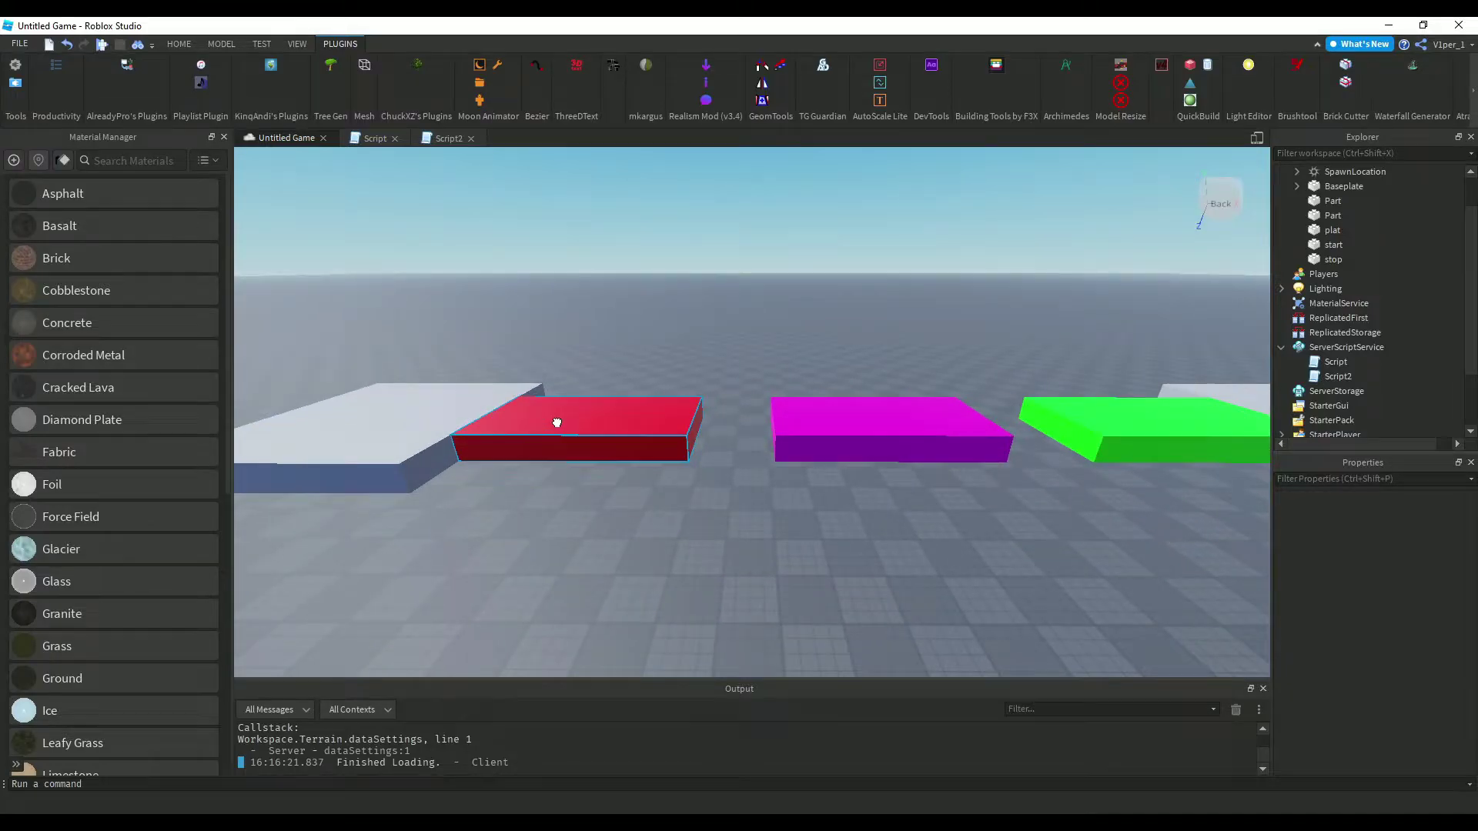
click(557, 423)
click(1128, 416)
click(995, 66)
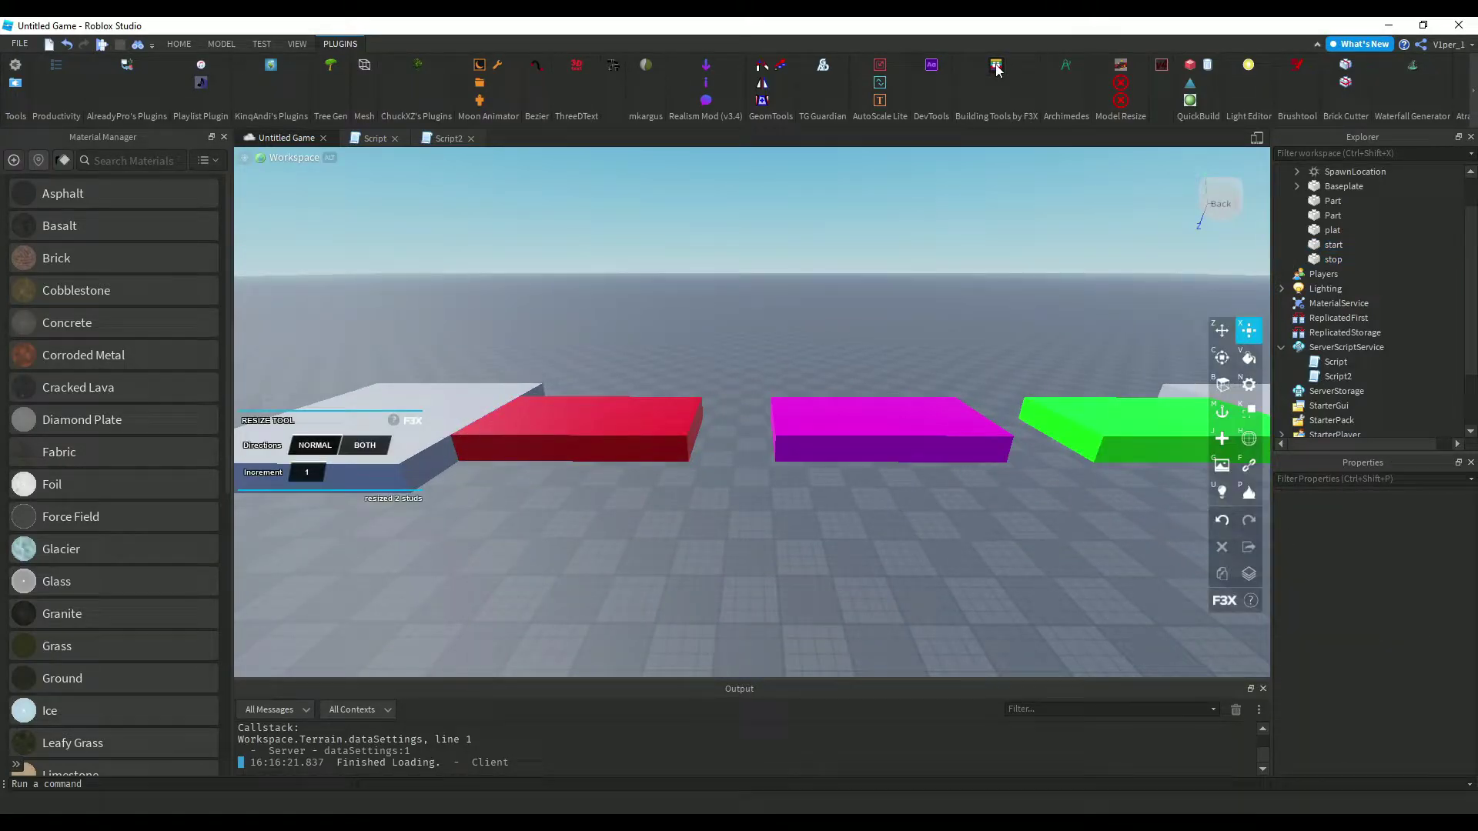
Inspect the green start part, the red stop part and the magenta plat part between them.
click(1112, 440)
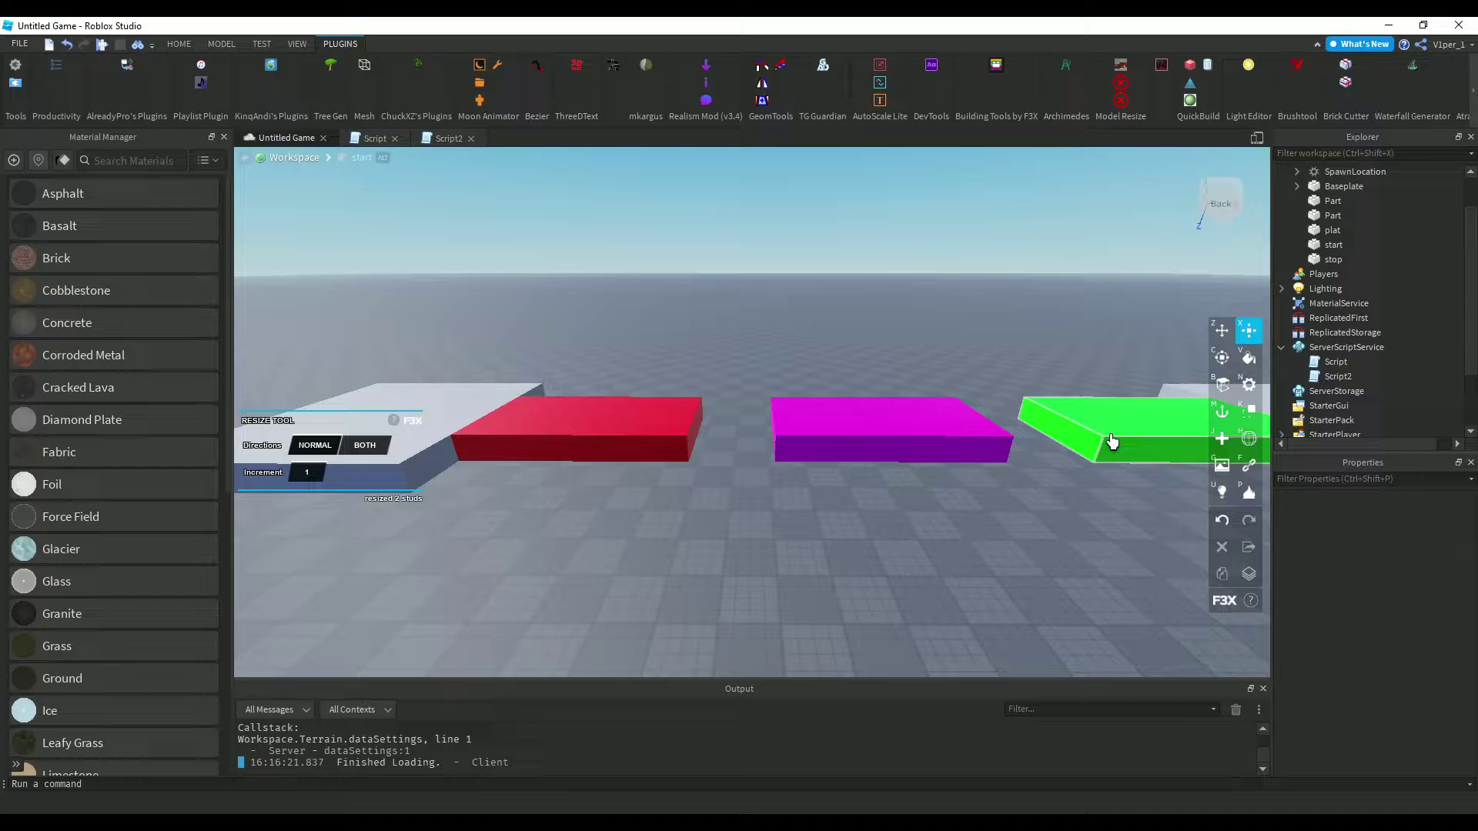
click(577, 432)
click(810, 445)
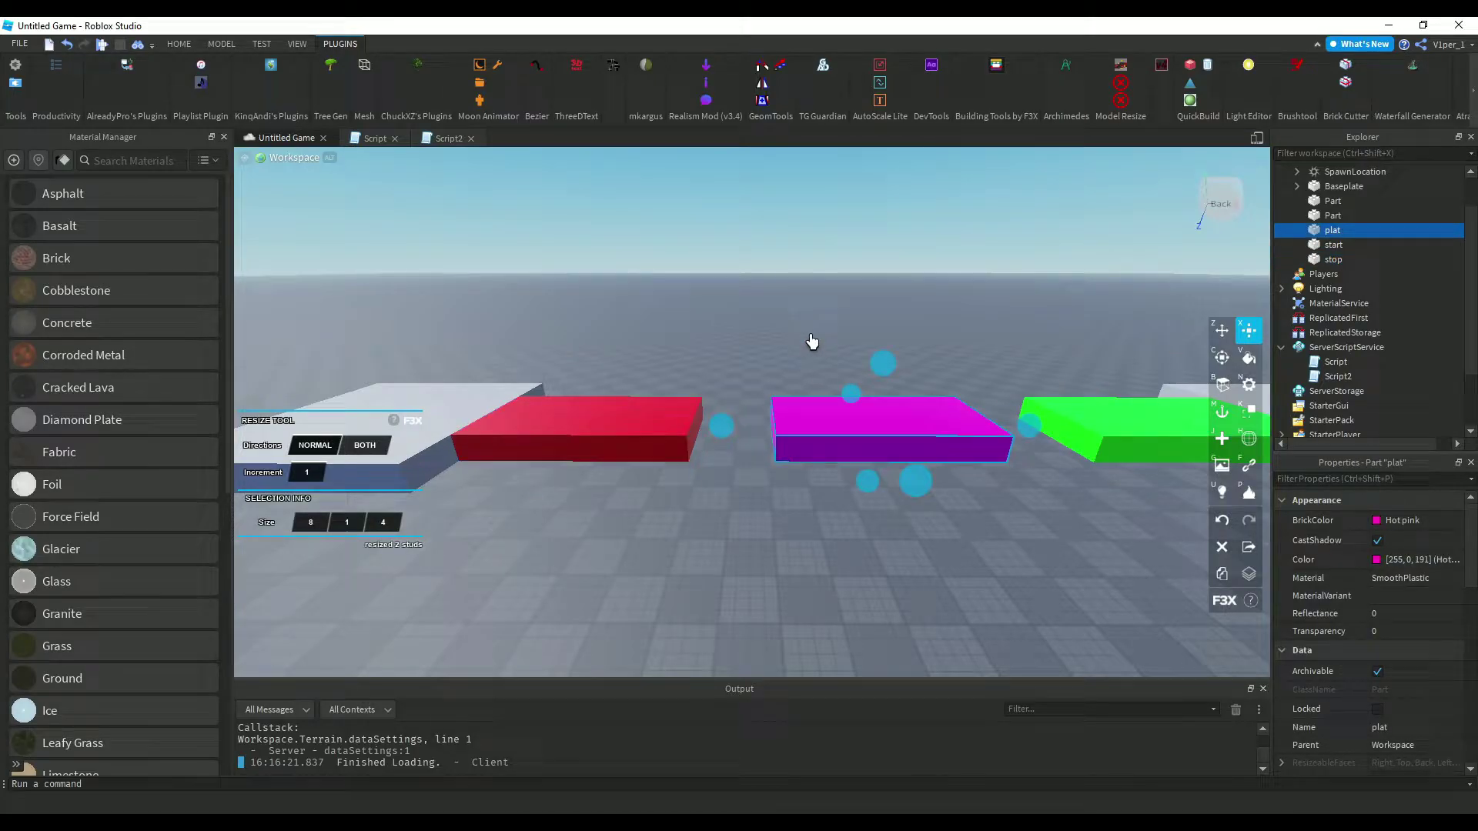
click(762, 307)
key(s)
key(d)
key(w)
click(732, 429)
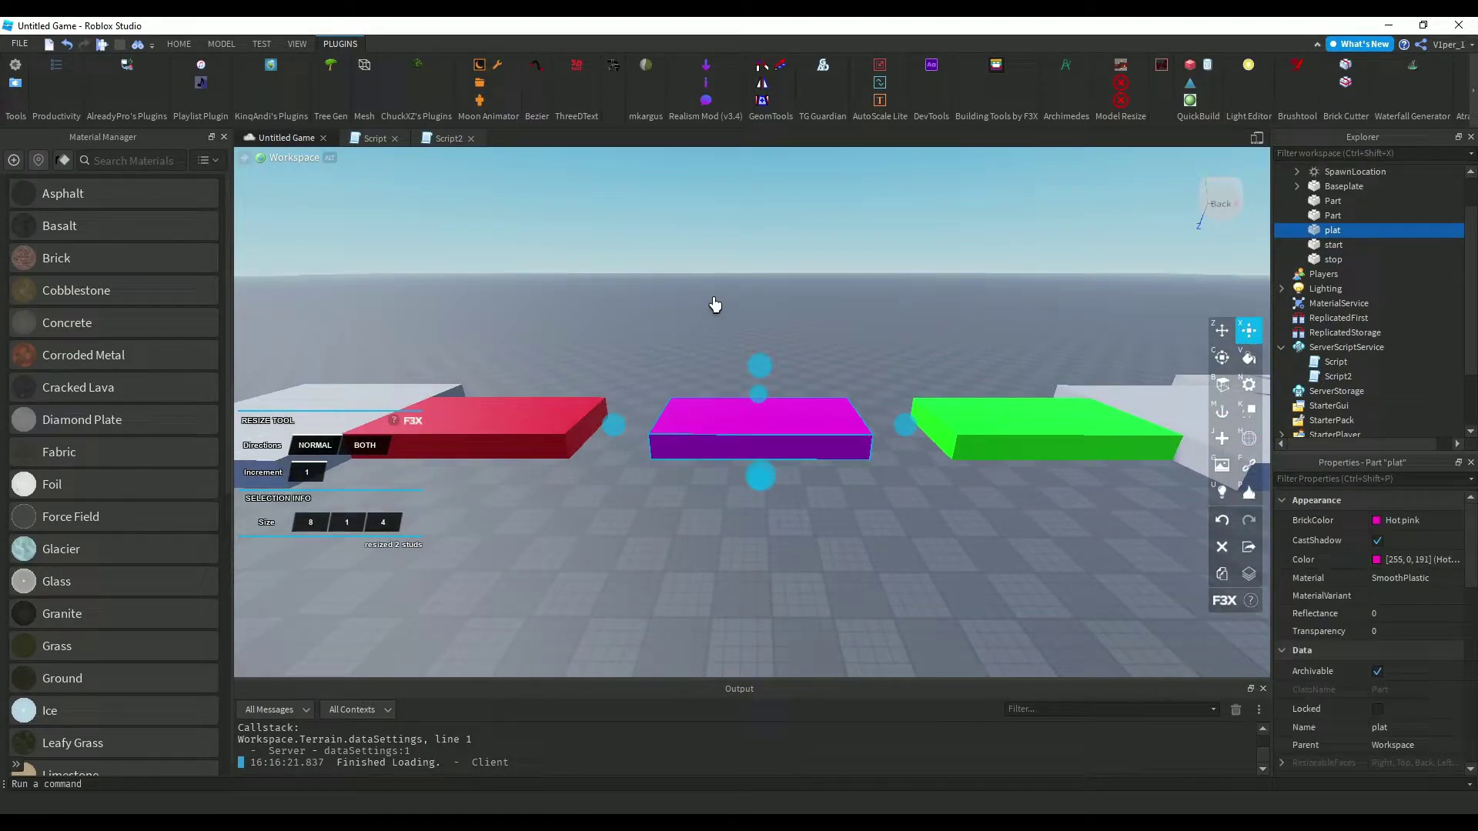
click(692, 290)
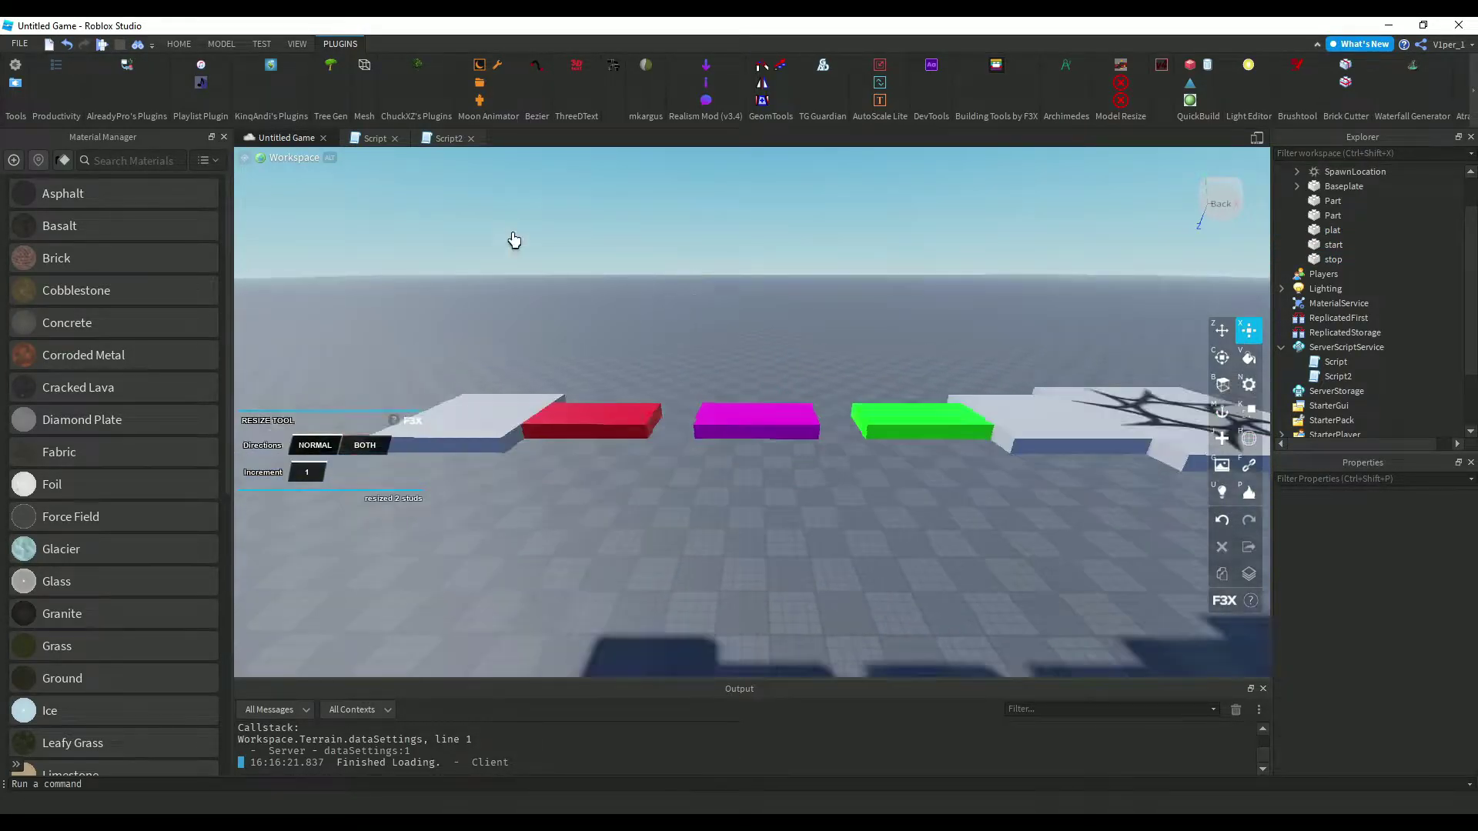
Review the tween goals in Script and check the Position properties of the red stop and green start parts.
click(371, 141)
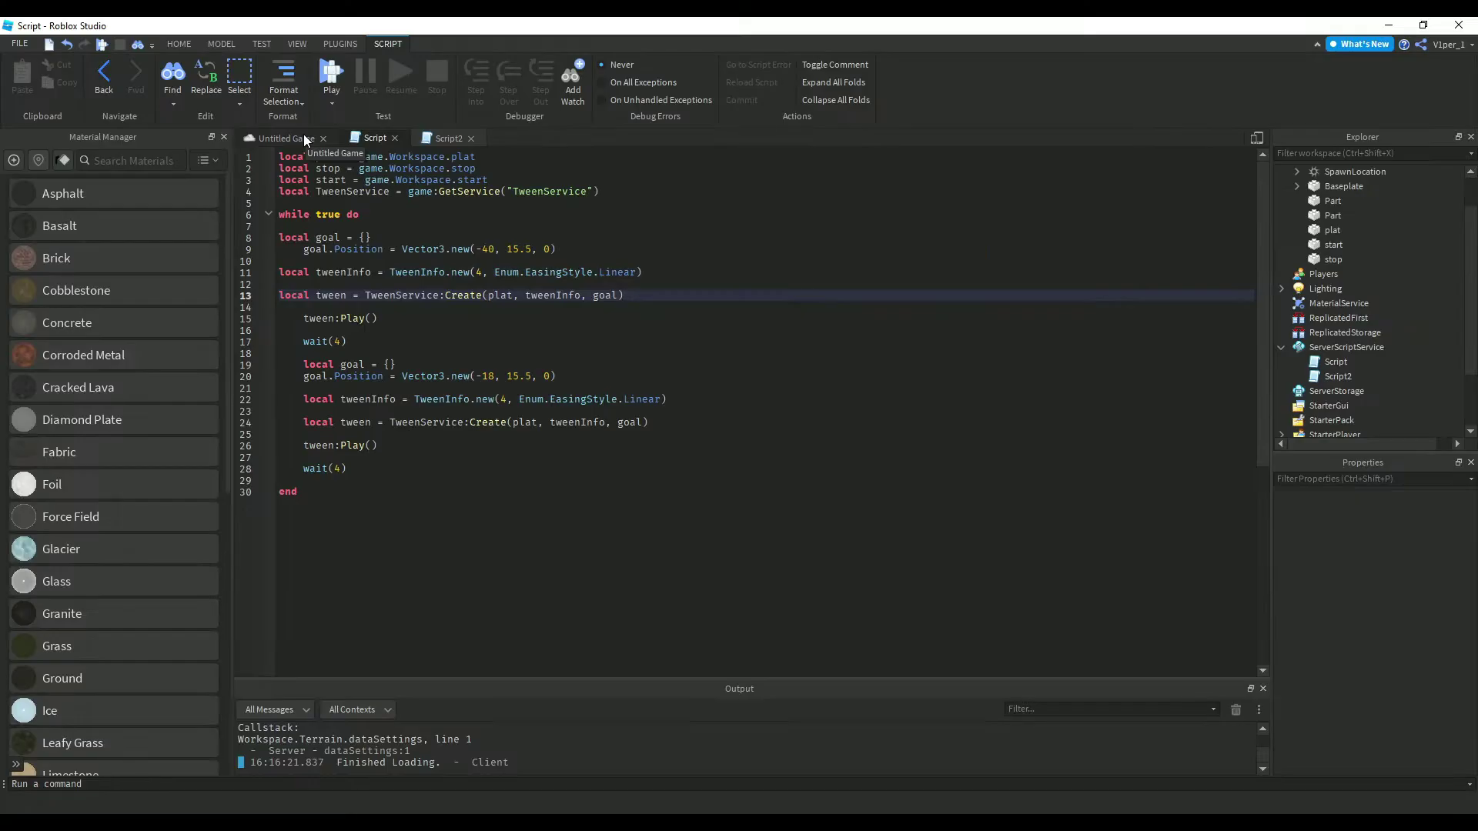
click(165, 21)
click(529, 444)
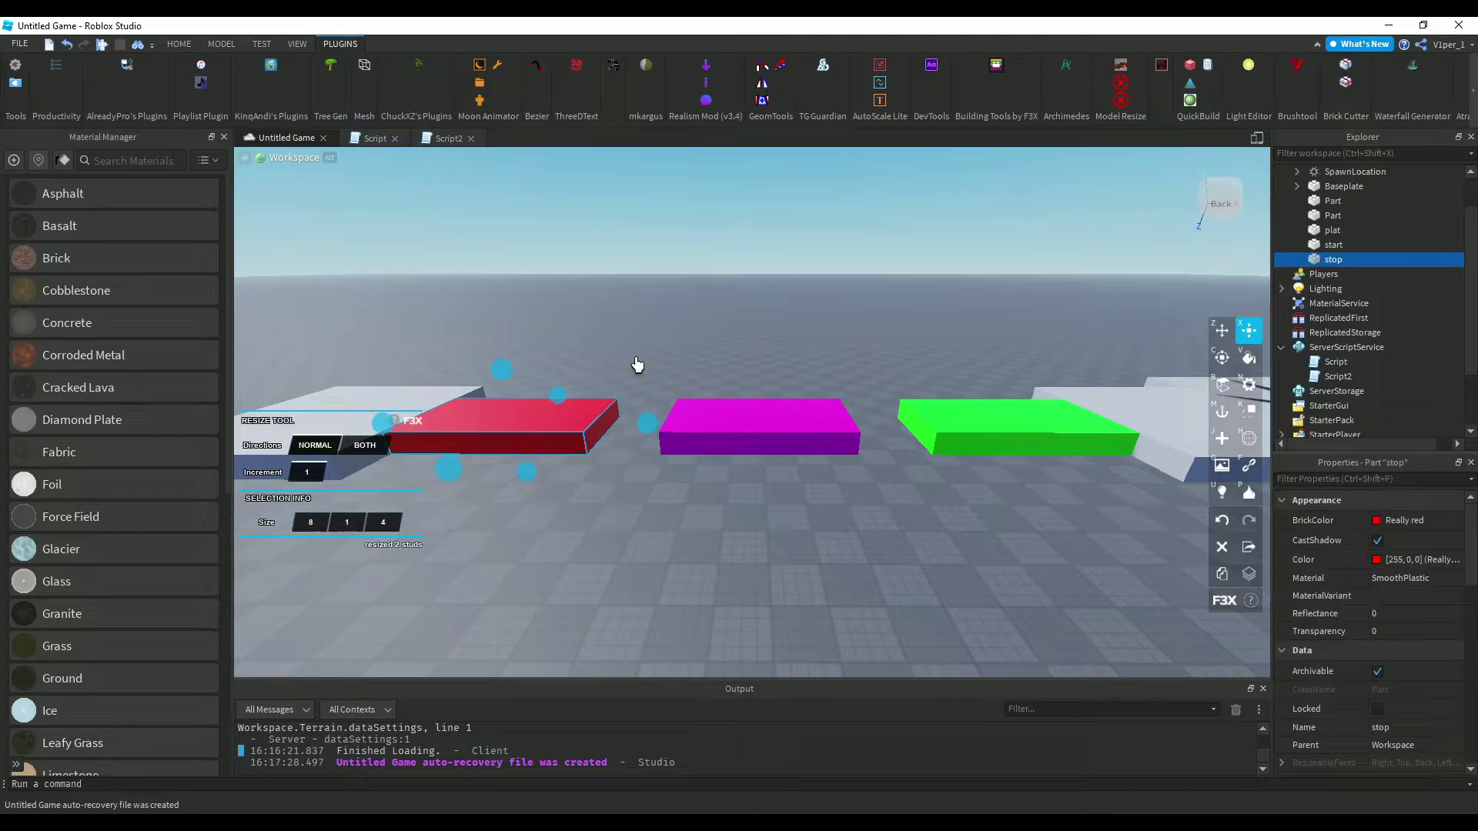
scroll(1352, 563, down, 1)
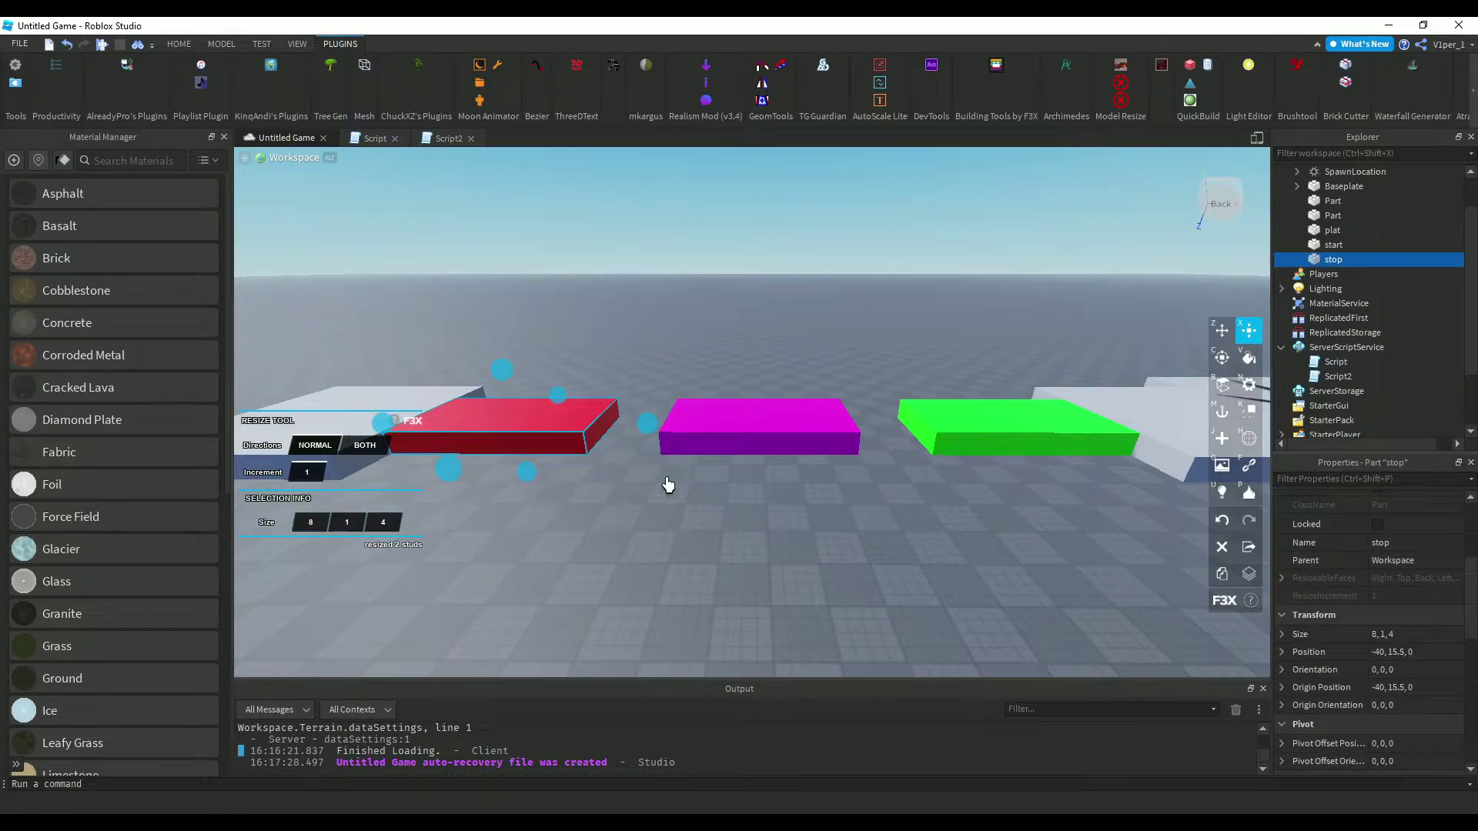
click(601, 361)
click(591, 451)
scroll(1406, 688, down, 4)
scroll(1405, 693, down, 2)
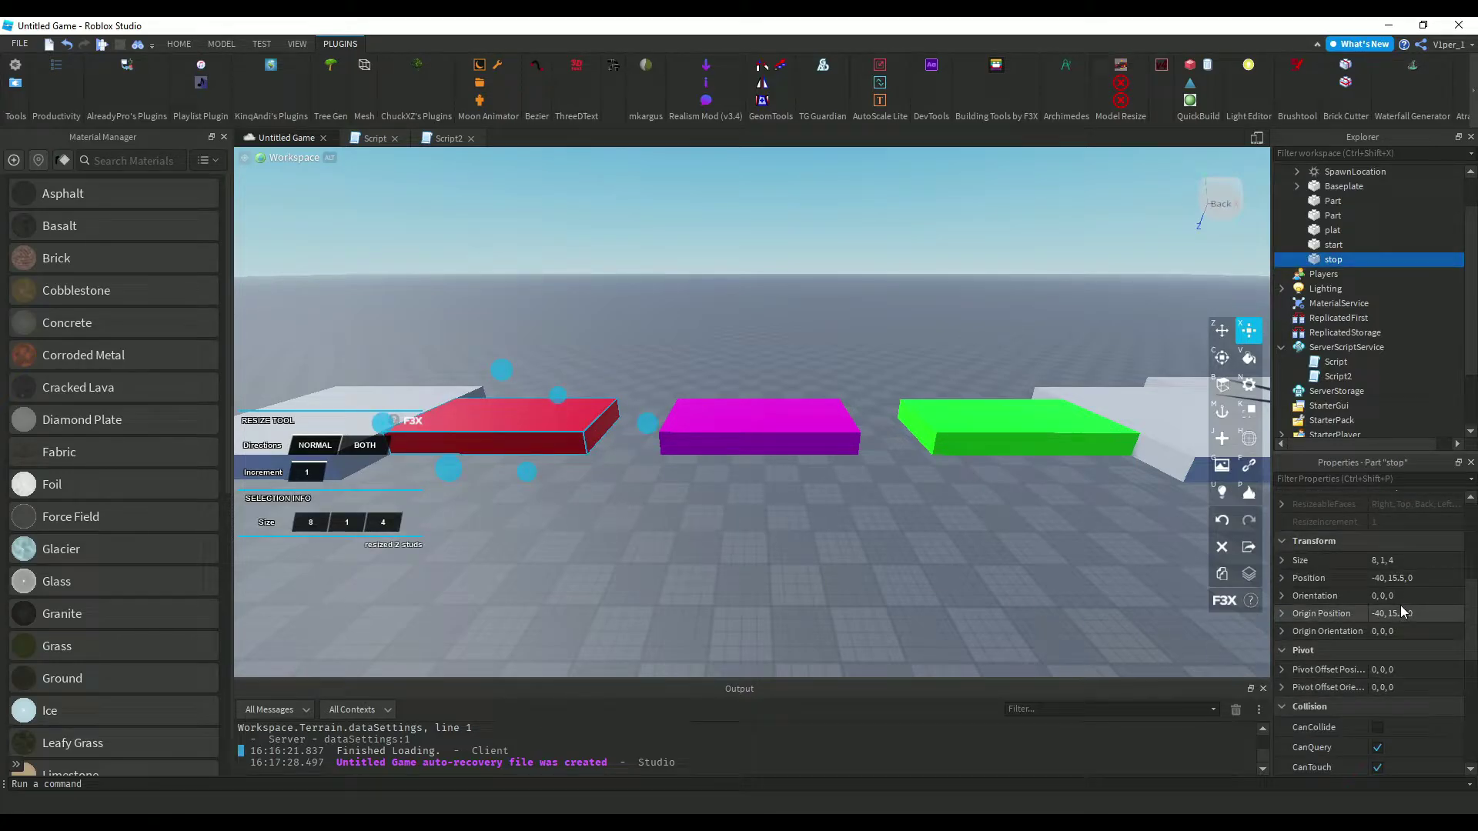
click(843, 561)
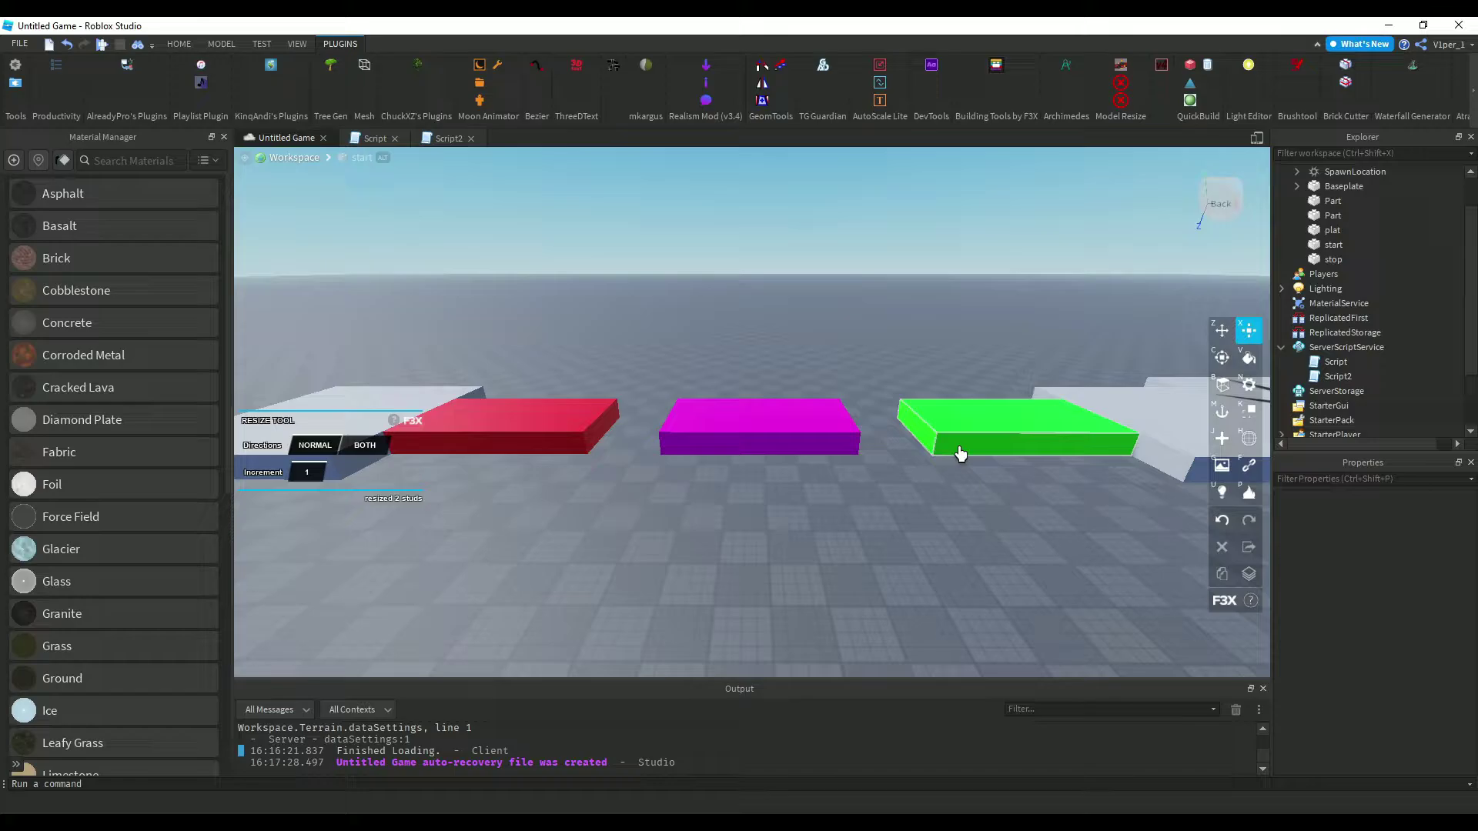
click(1000, 435)
click(932, 553)
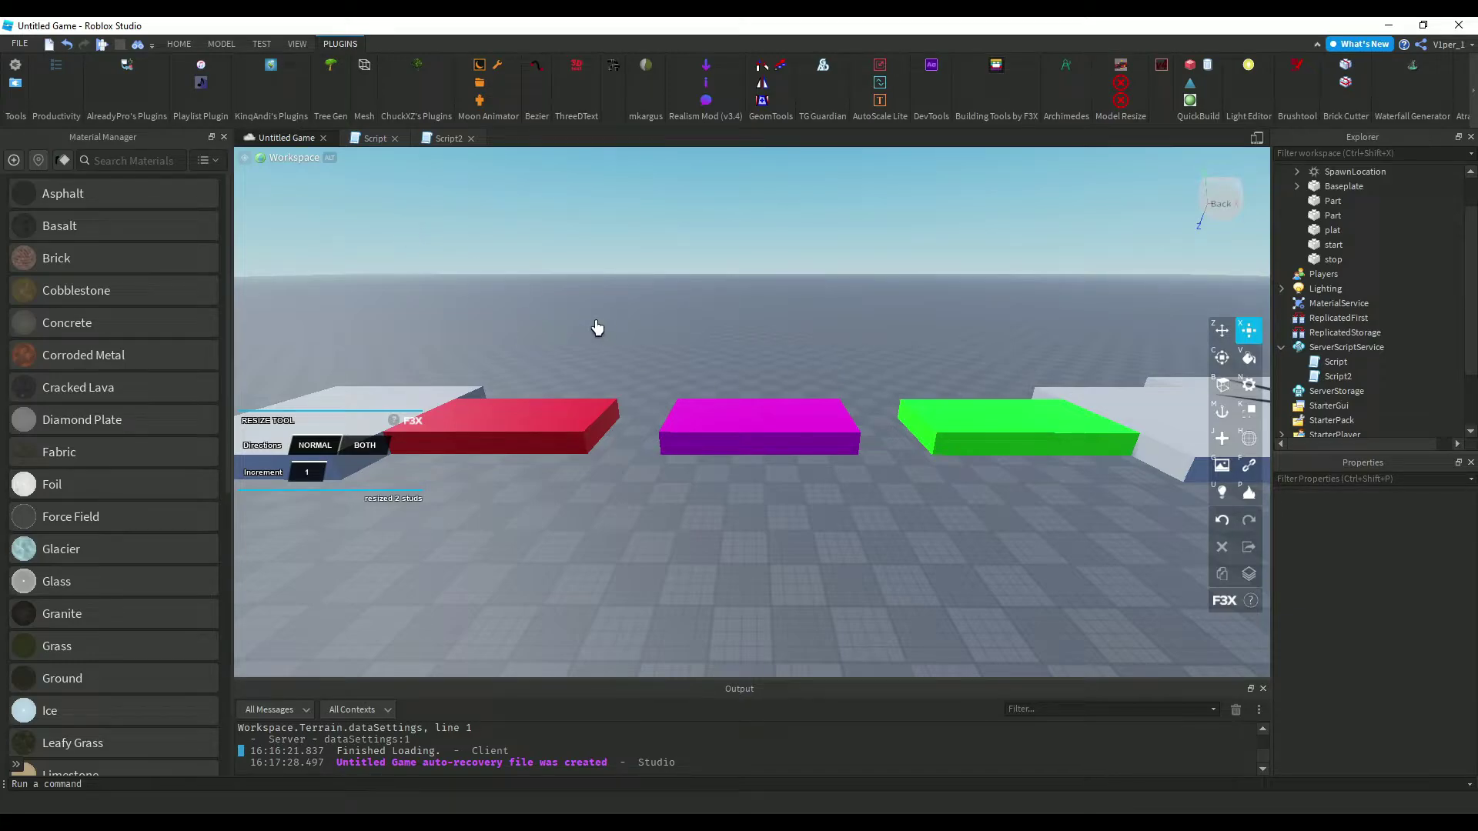
Examine the tween duration, the Play call and the wait lines in Script.
click(375, 138)
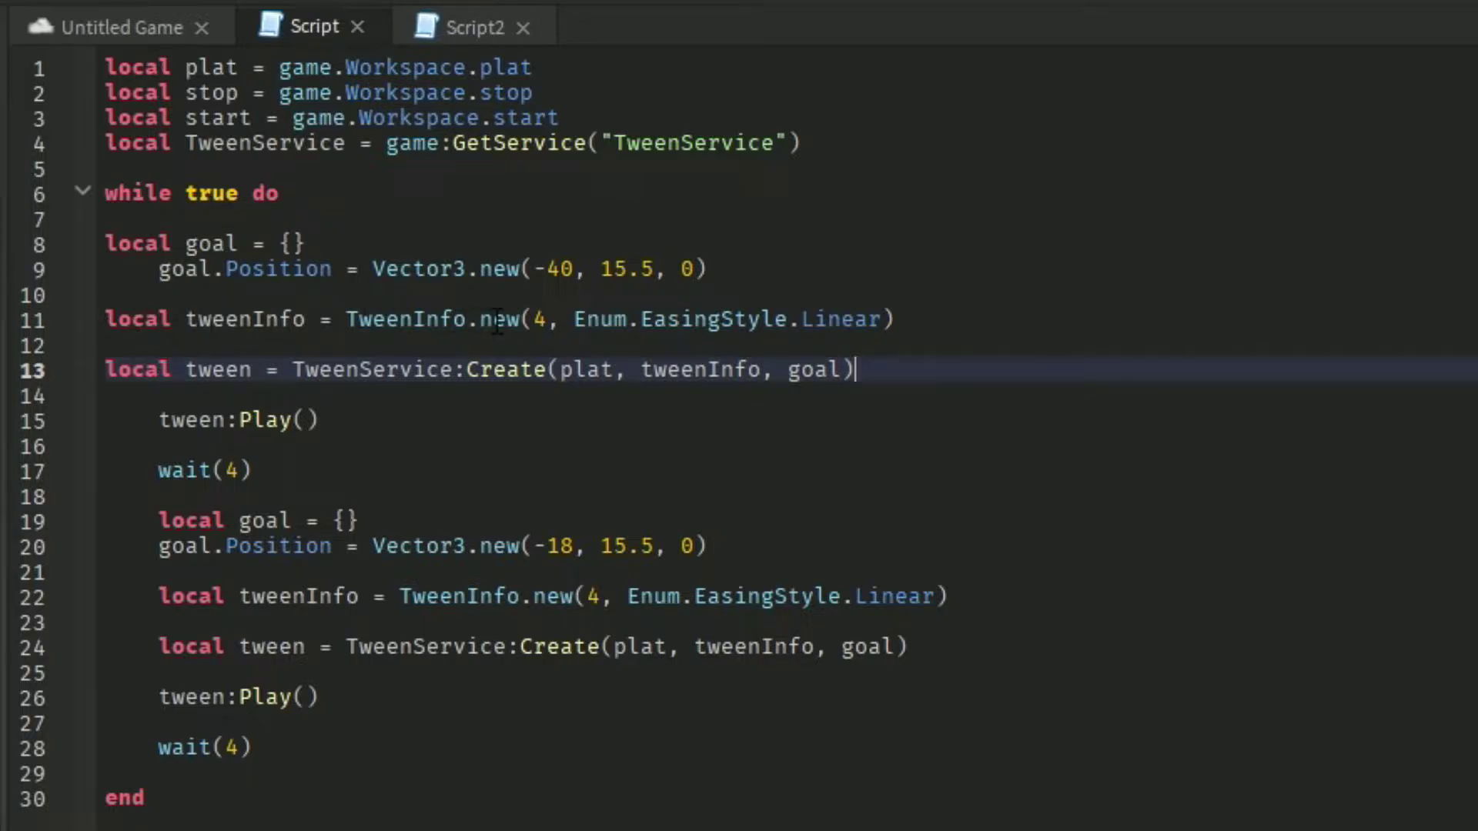
click(538, 318)
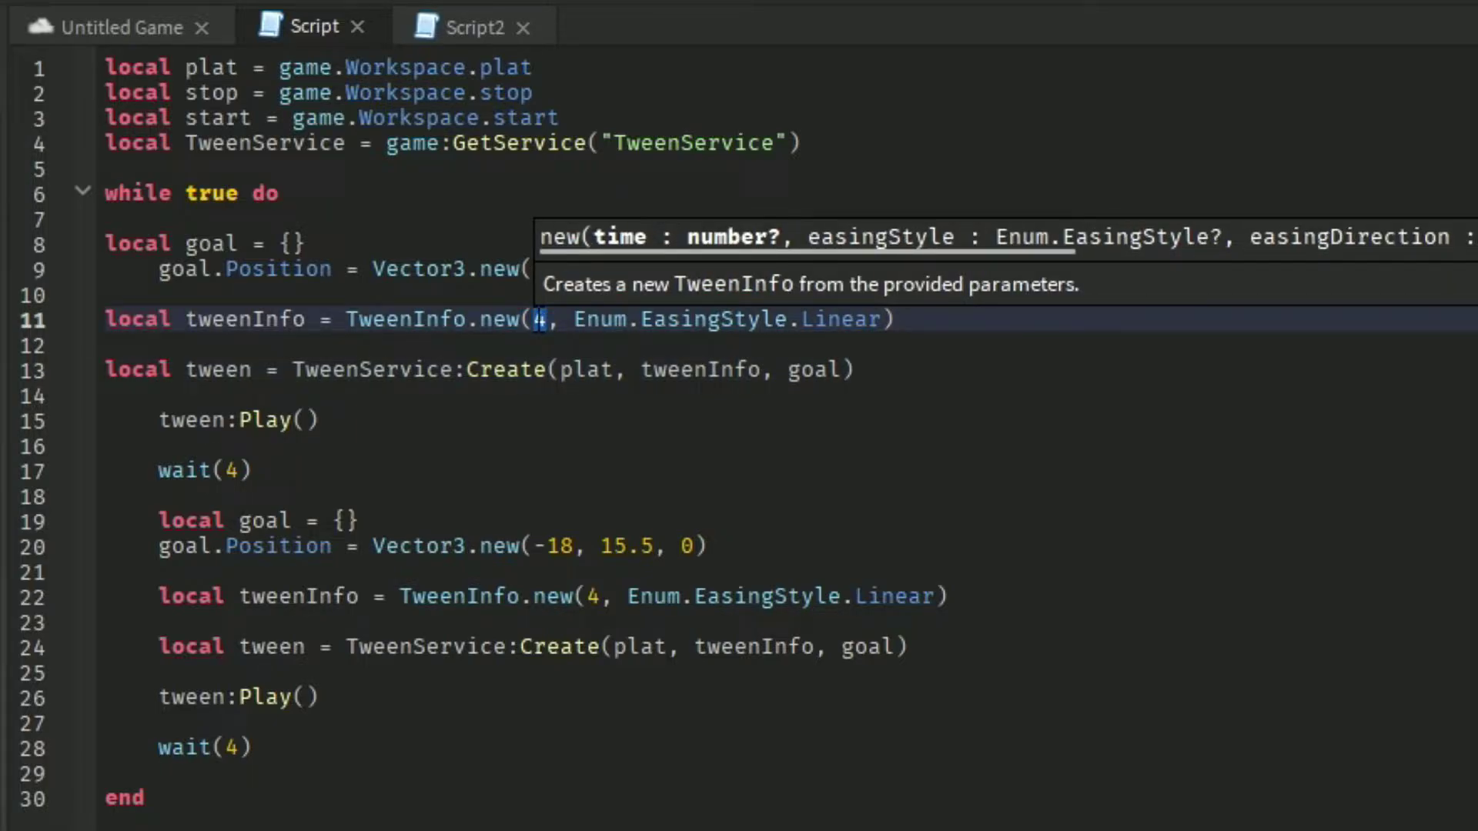
click(552, 324)
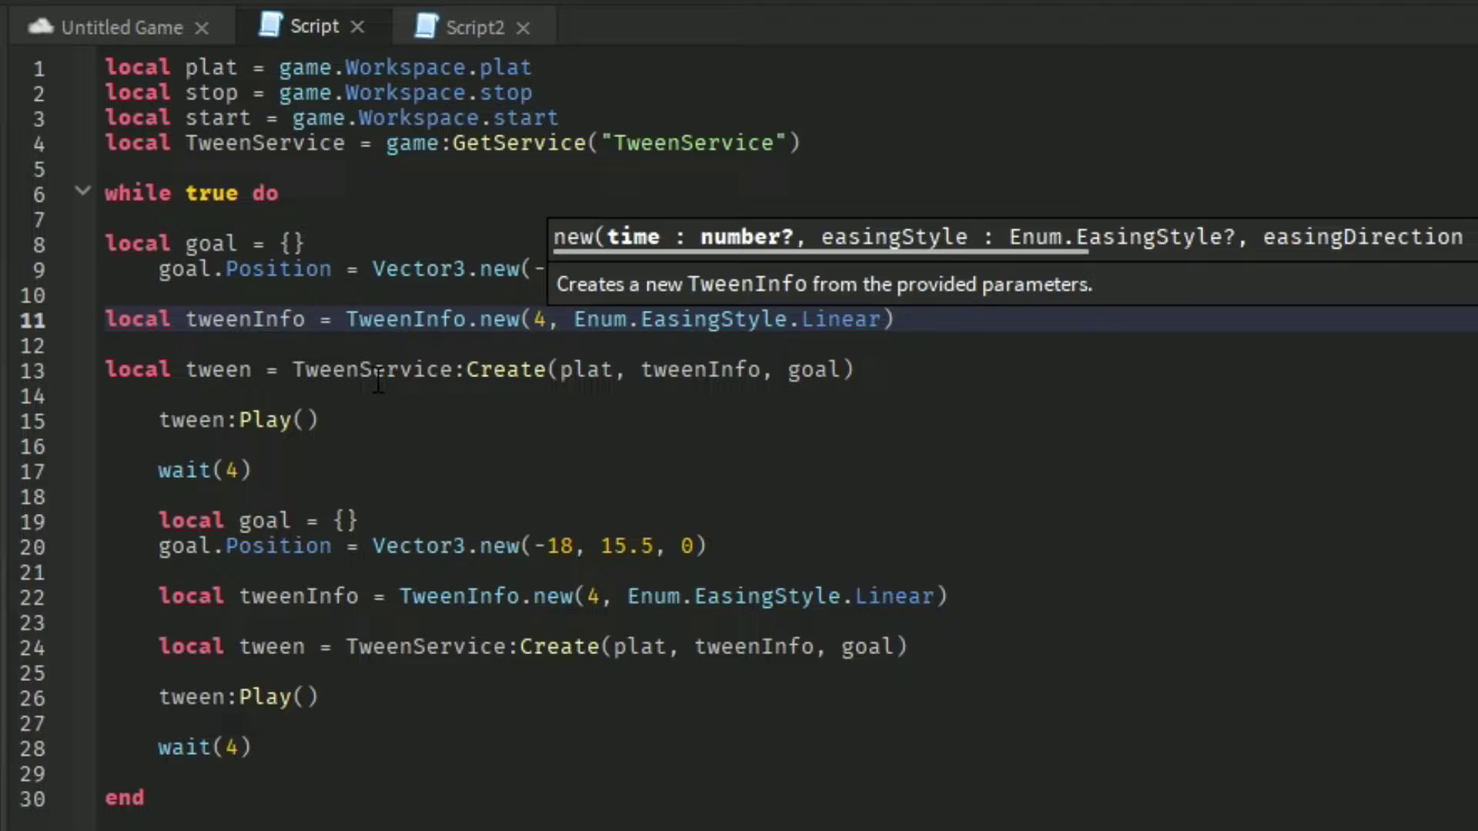
click(367, 410)
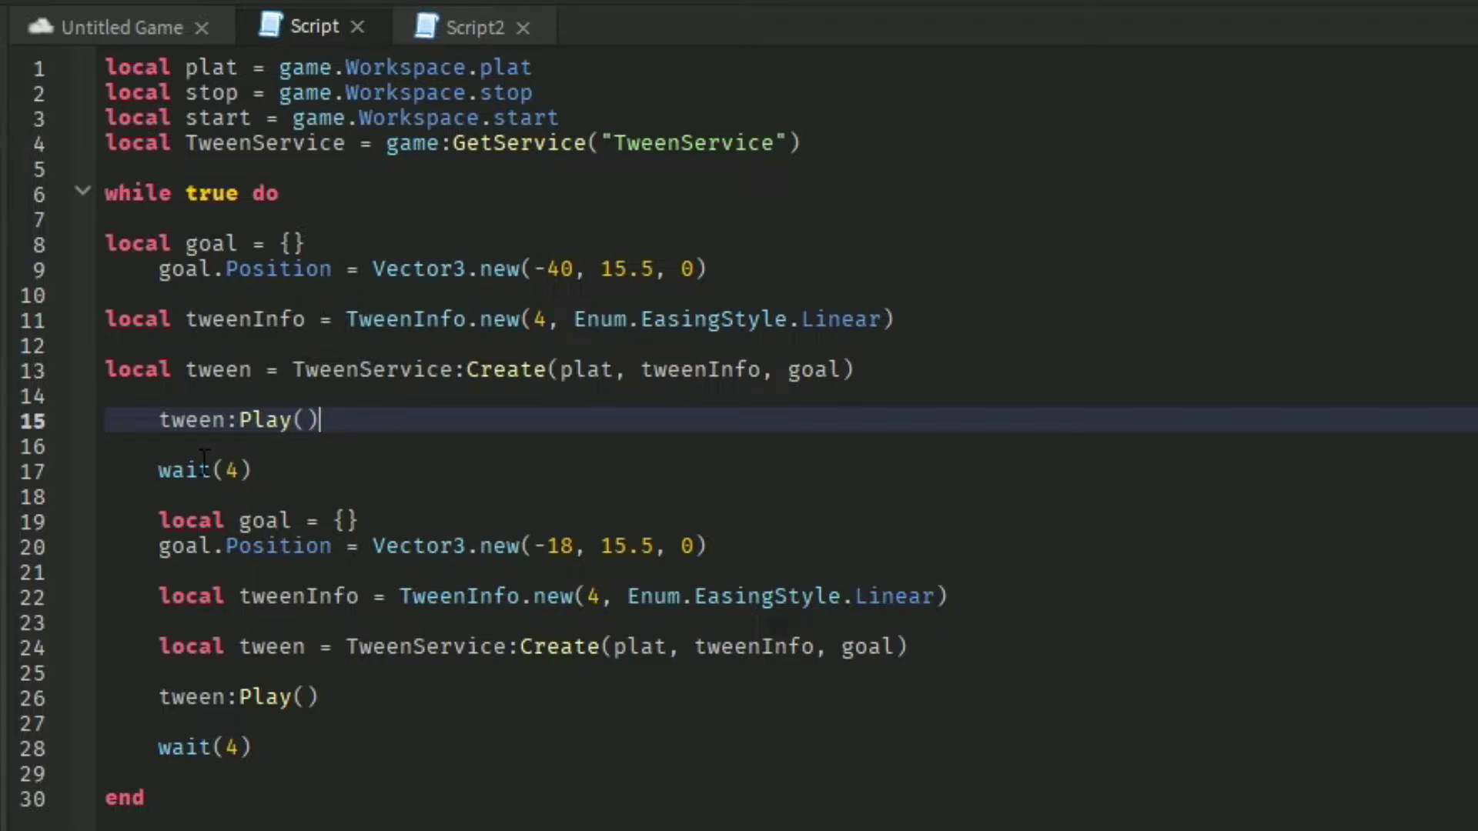
click(284, 473)
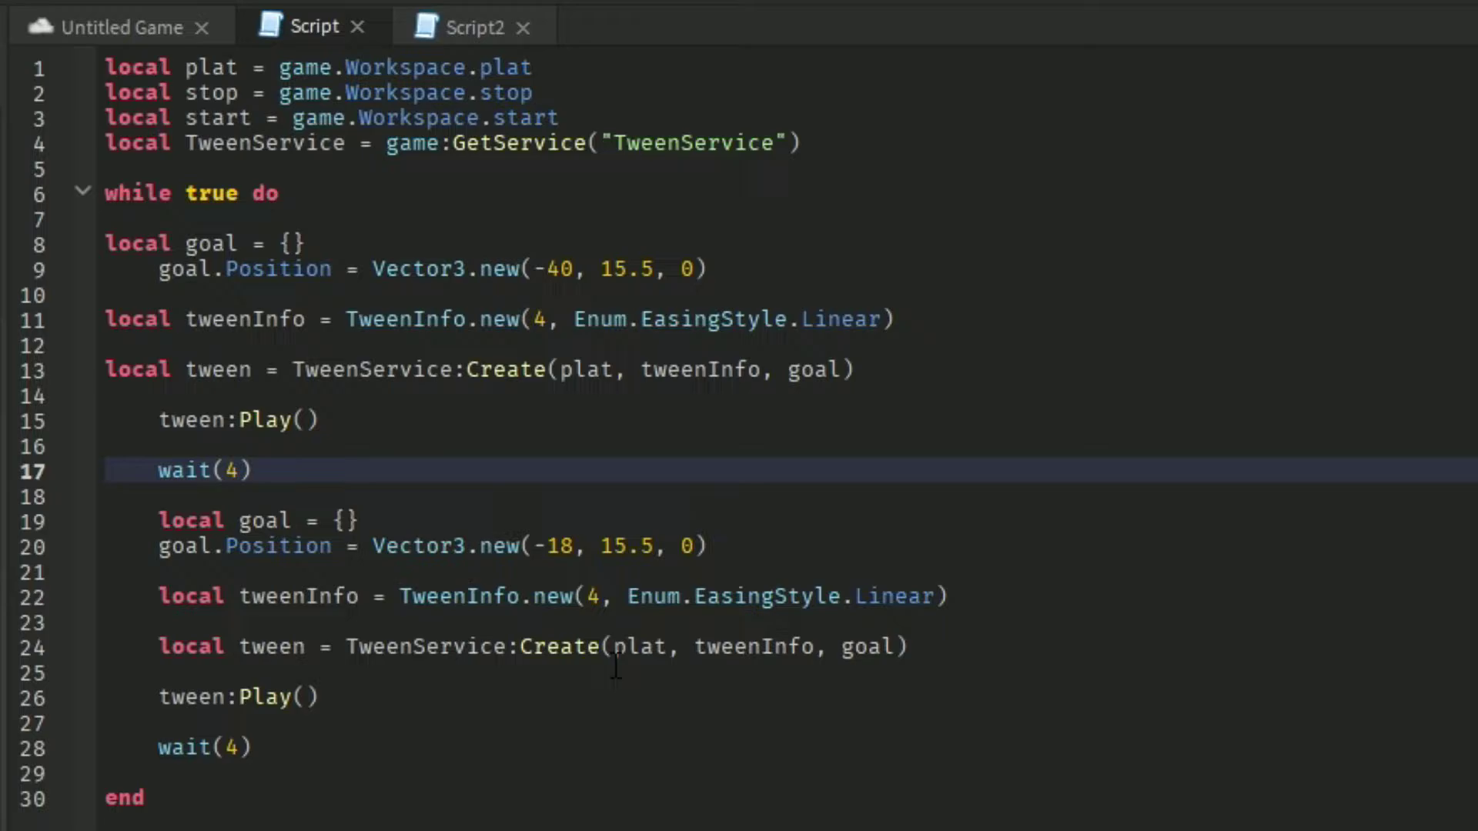
Set the Transparency of the red stop and green start parts to 1.
click(145, 36)
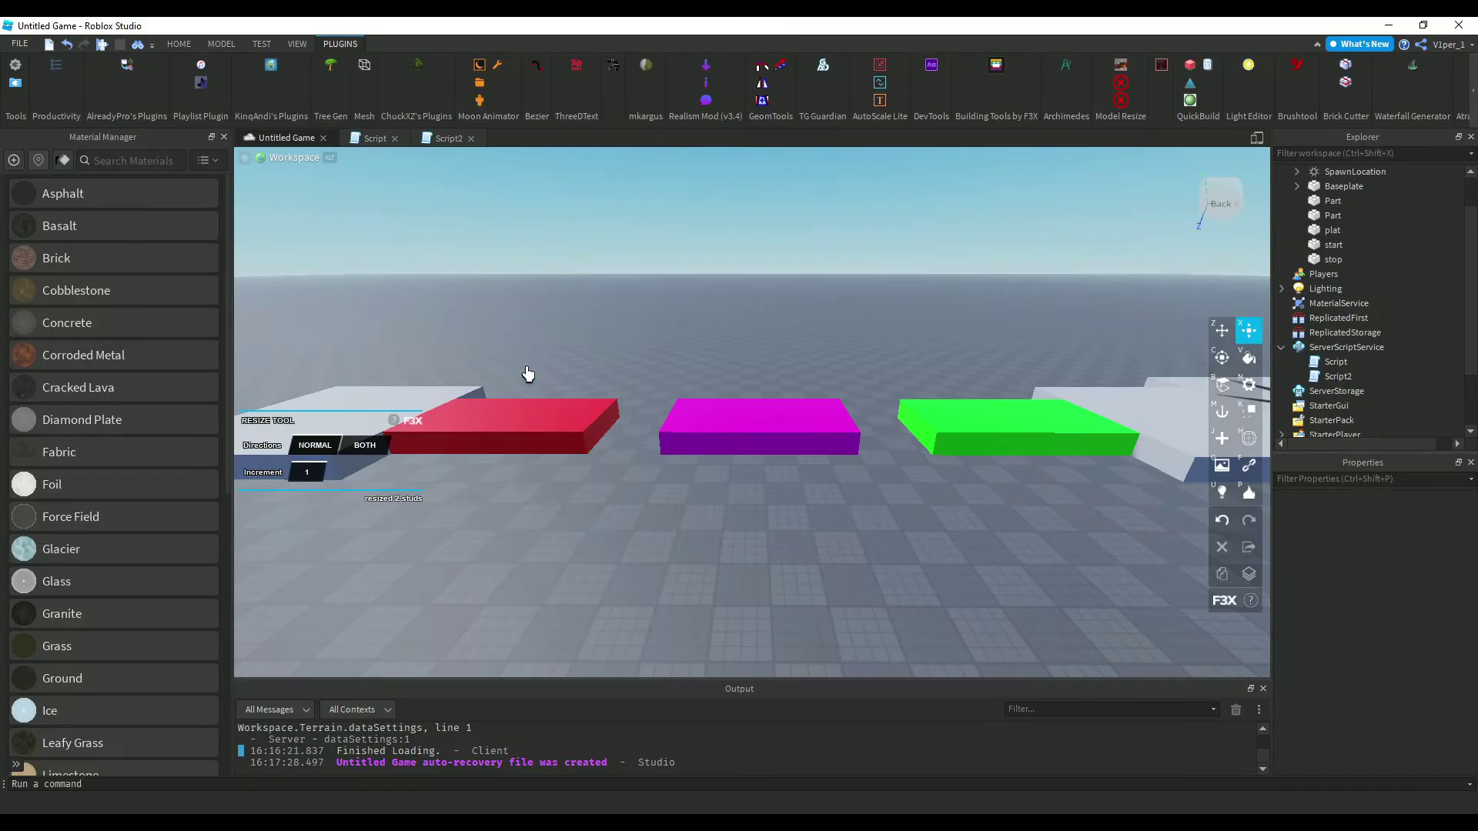
click(537, 419)
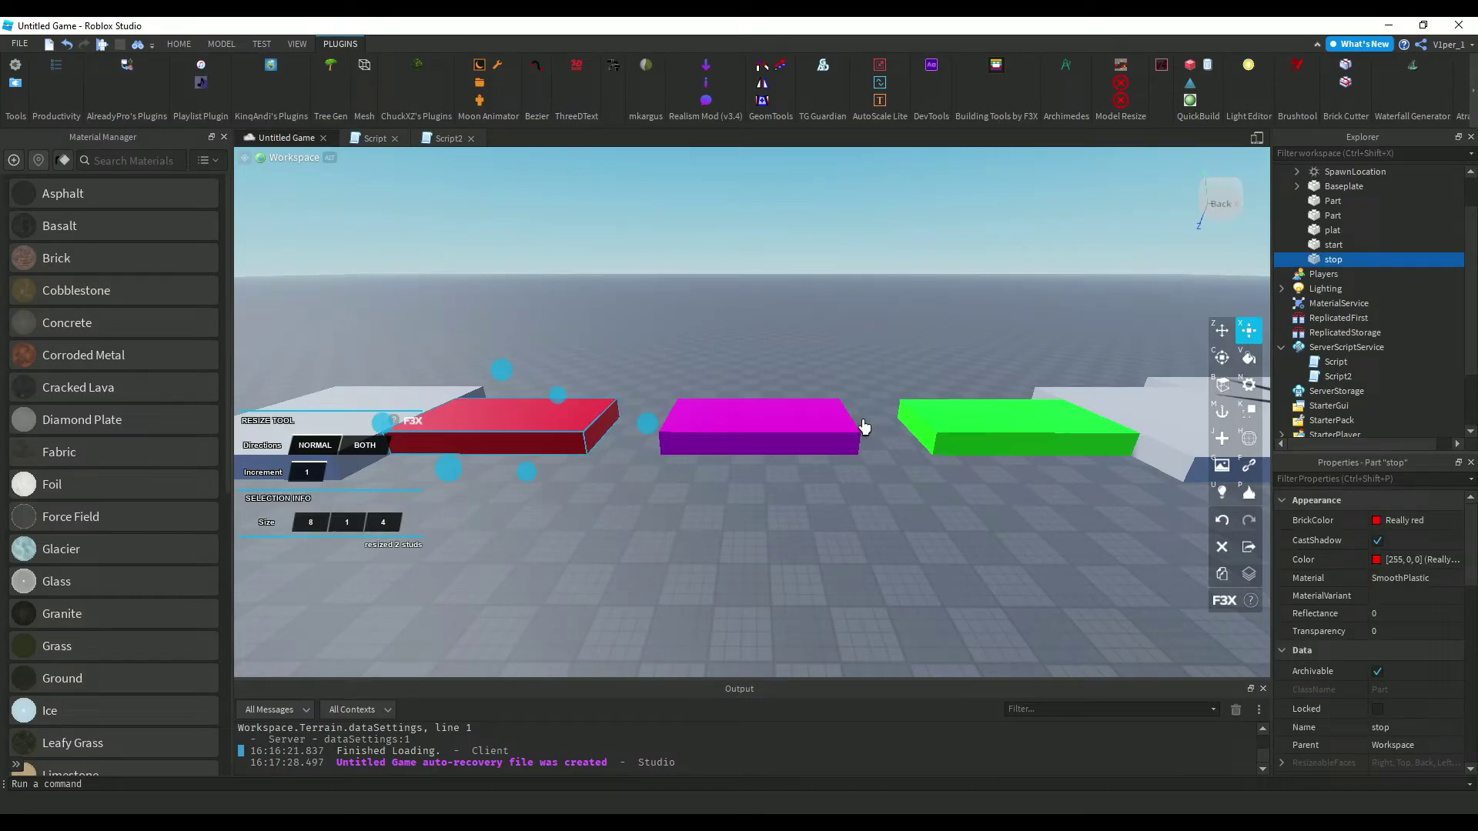
shift+click(962, 419)
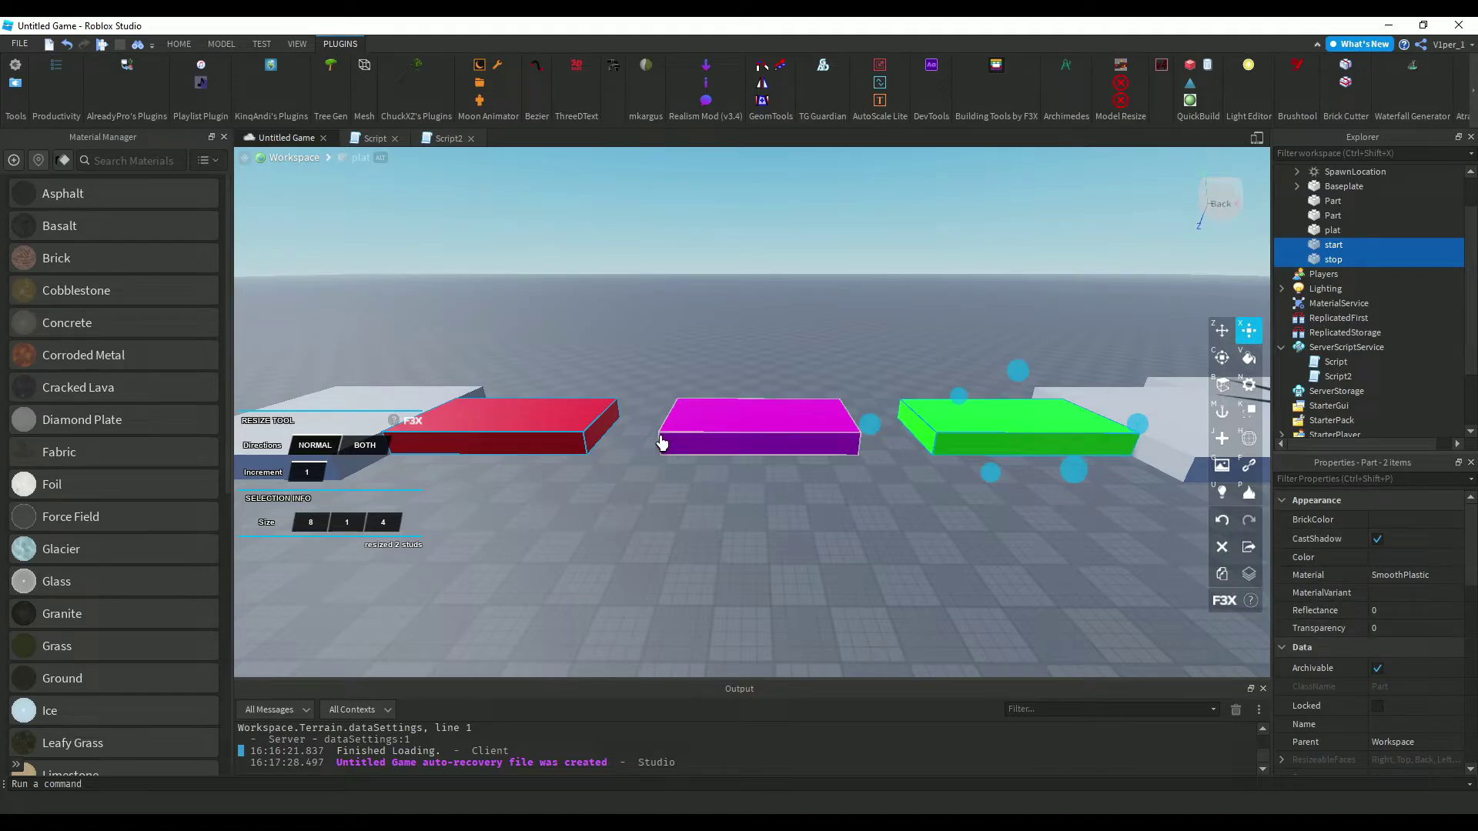
click(1405, 631)
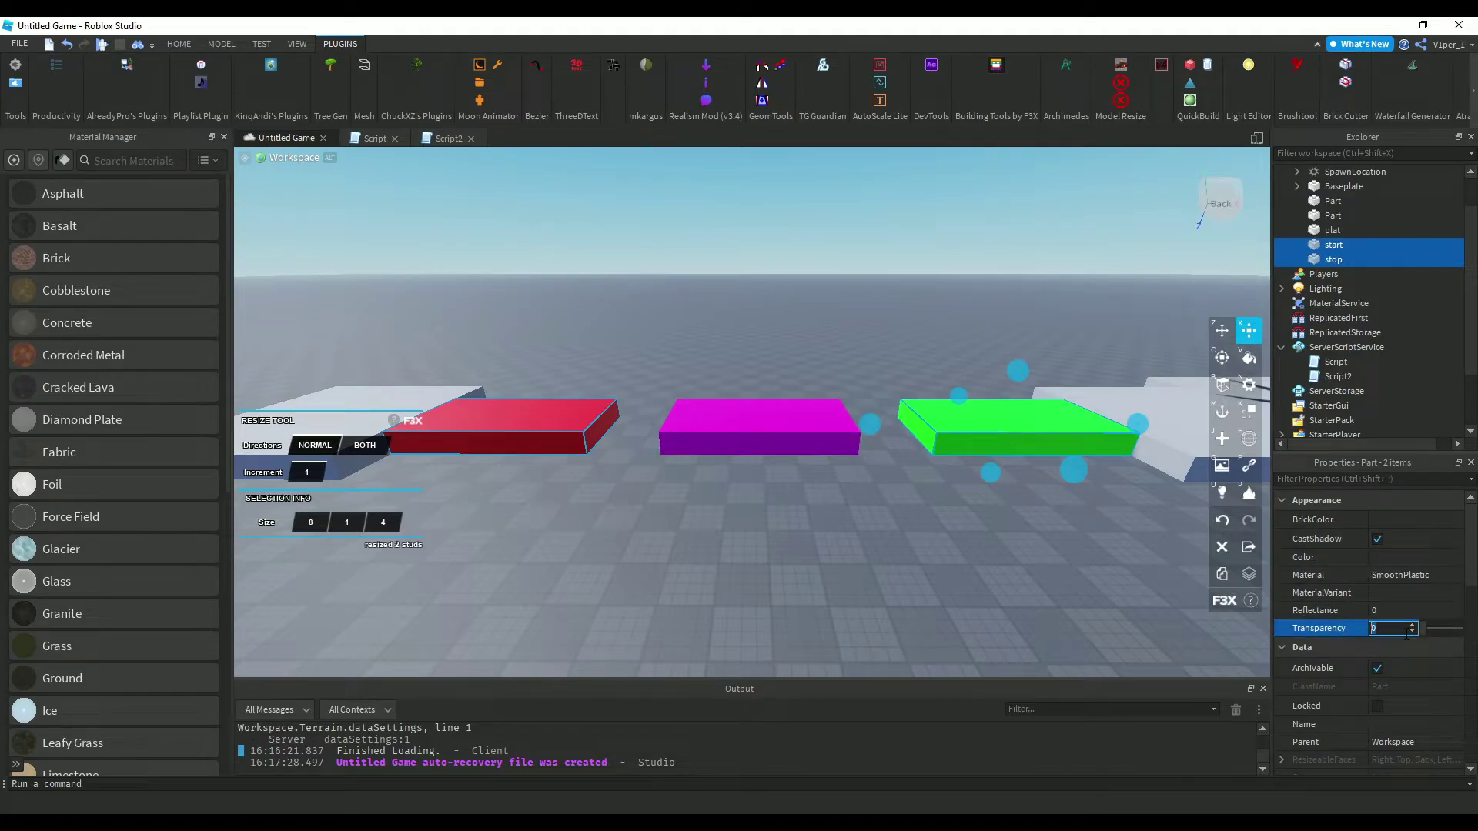
text(1)
click(928, 595)
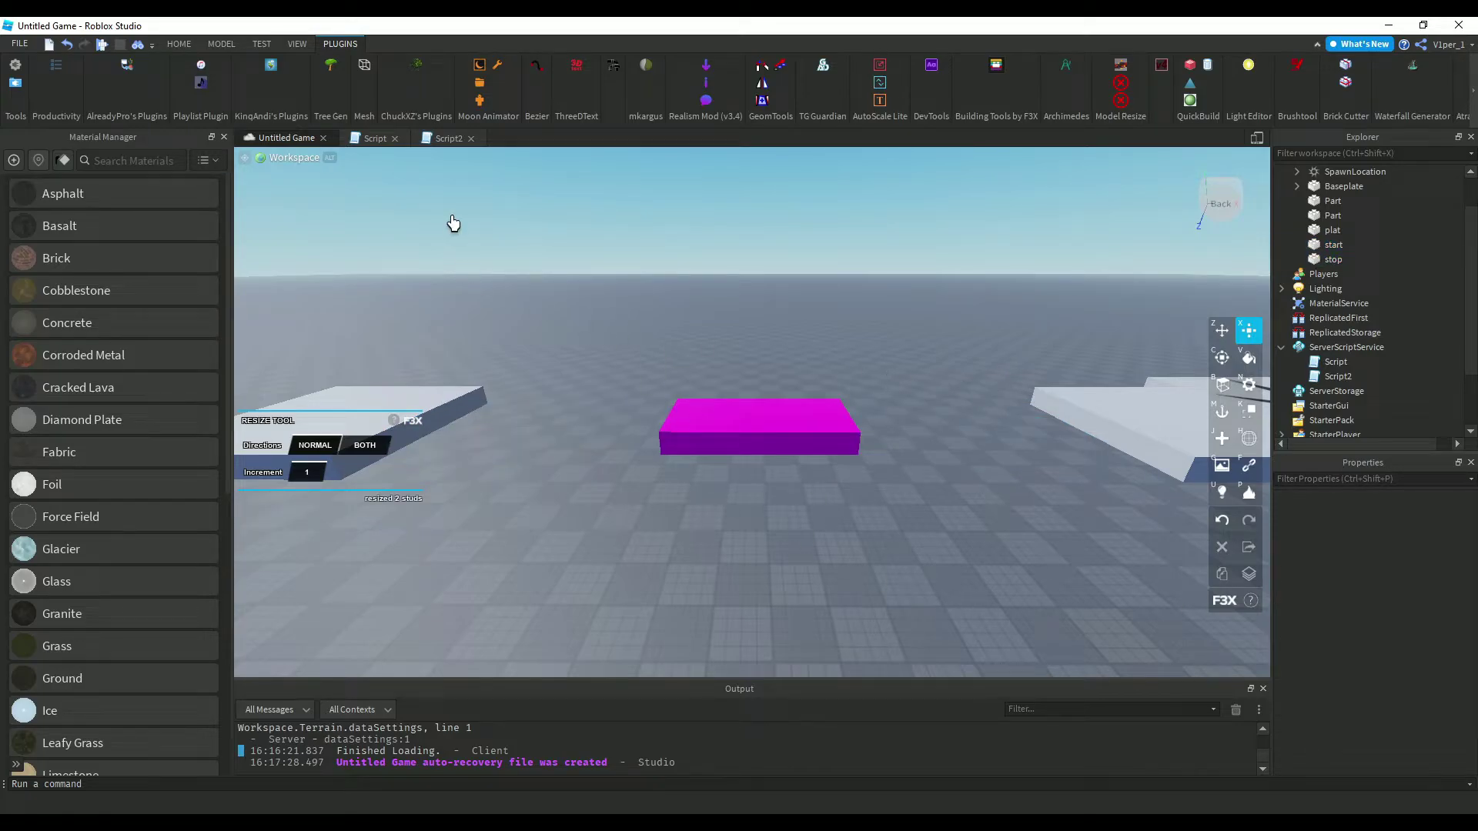
Check Script once more and disable it in ServerScriptService.
click(373, 137)
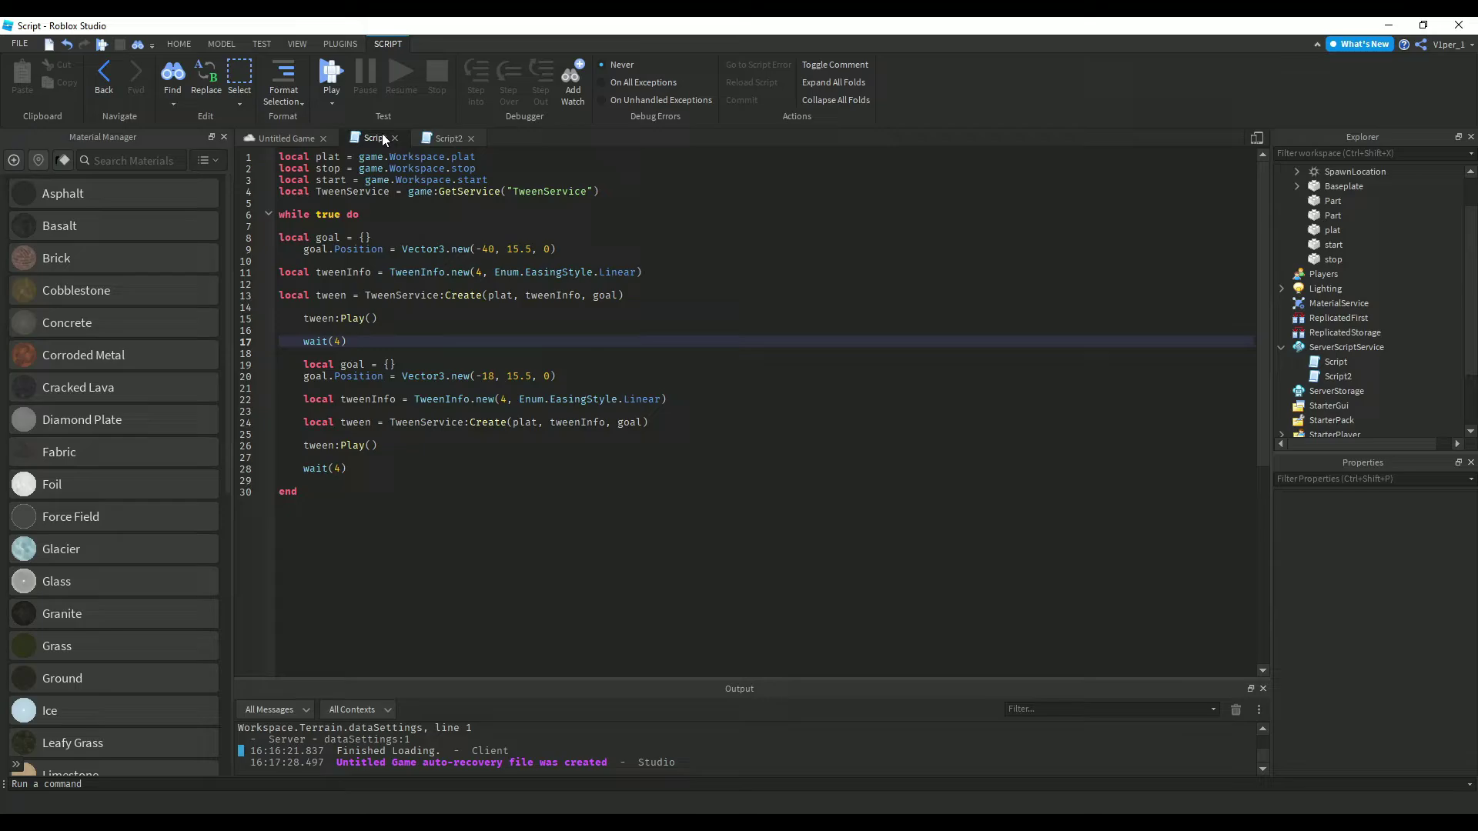
click(281, 138)
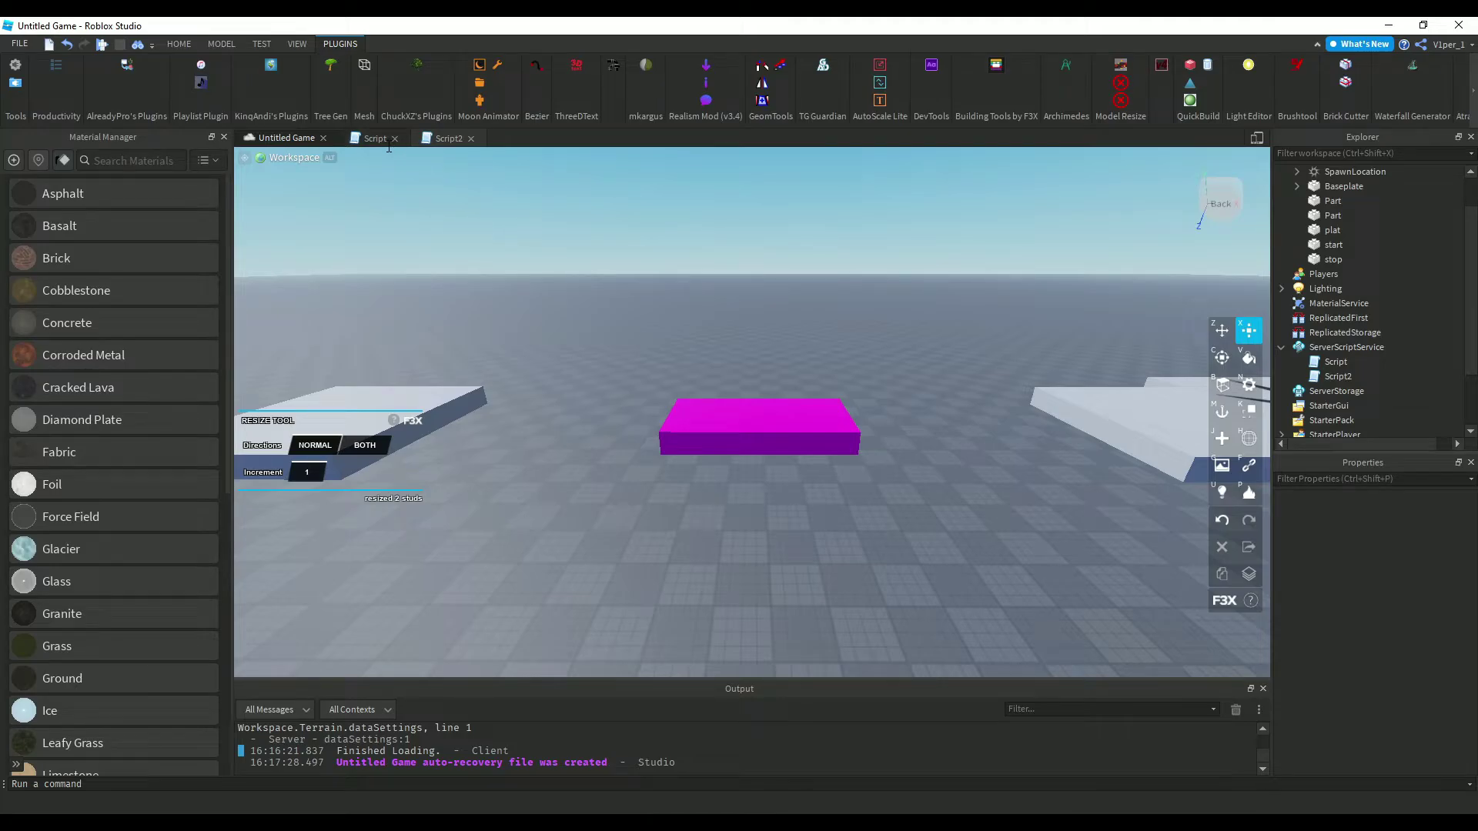
click(1406, 361)
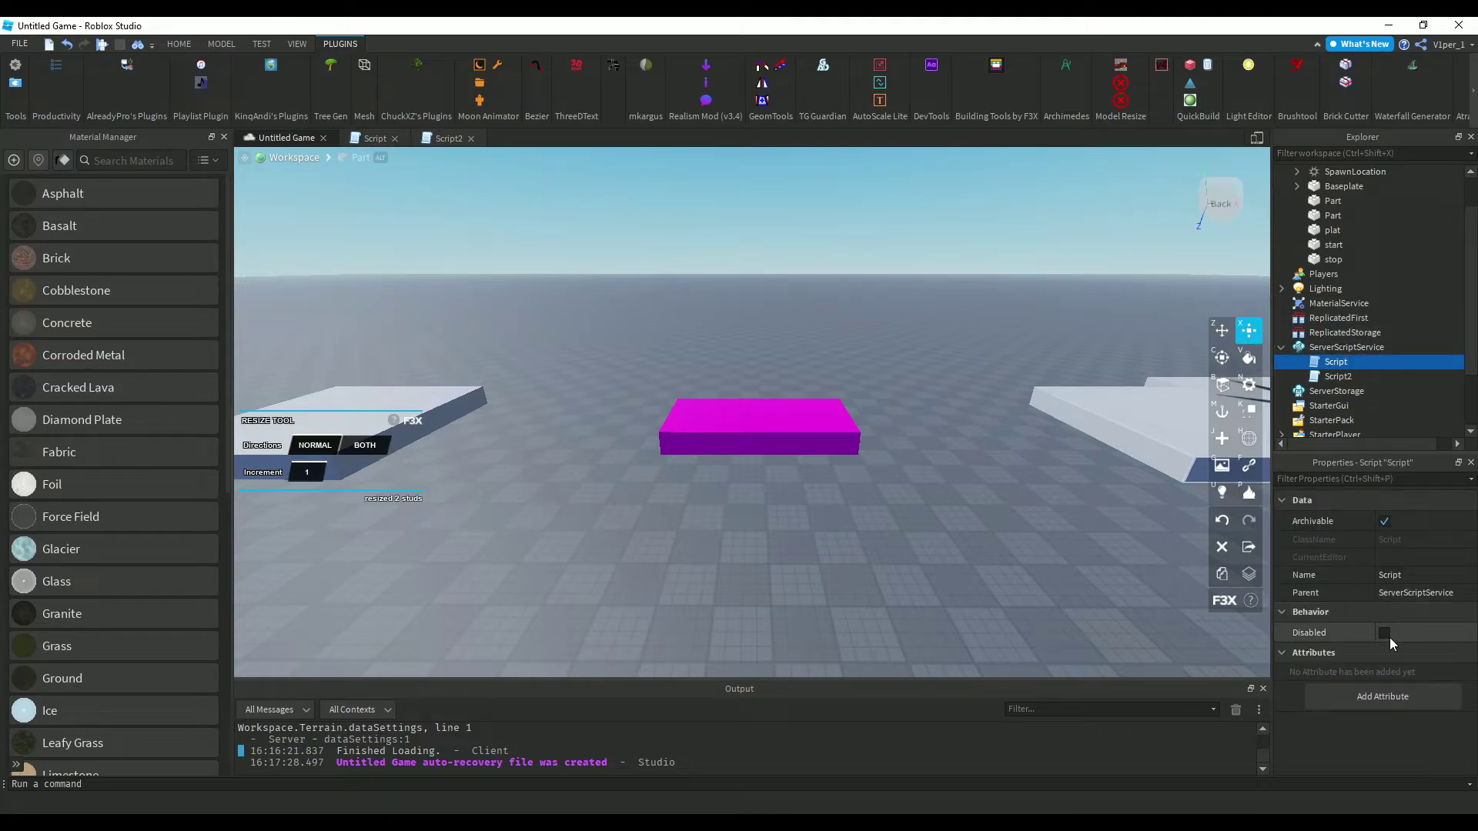
click(1384, 632)
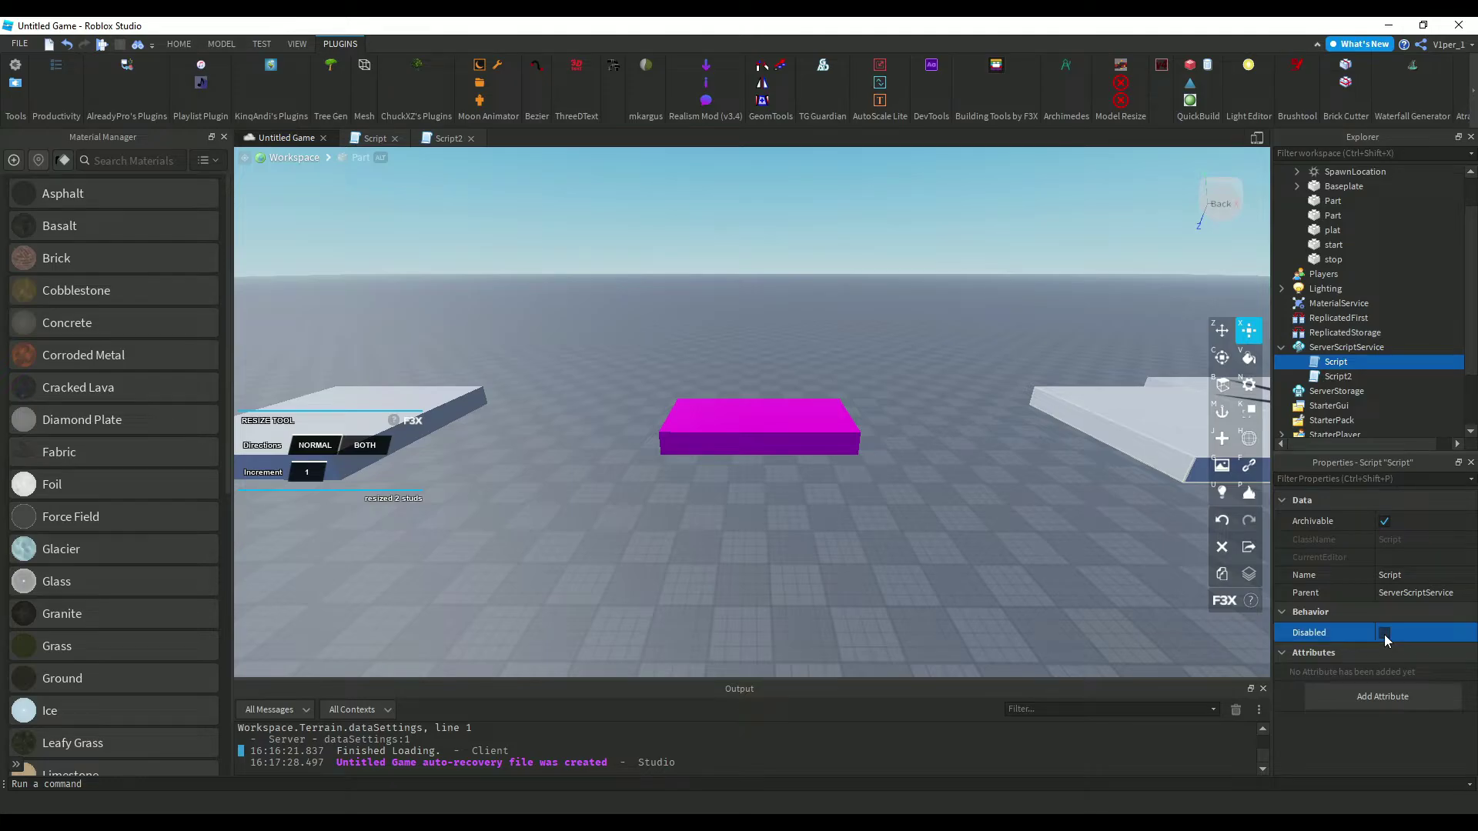
click(833, 594)
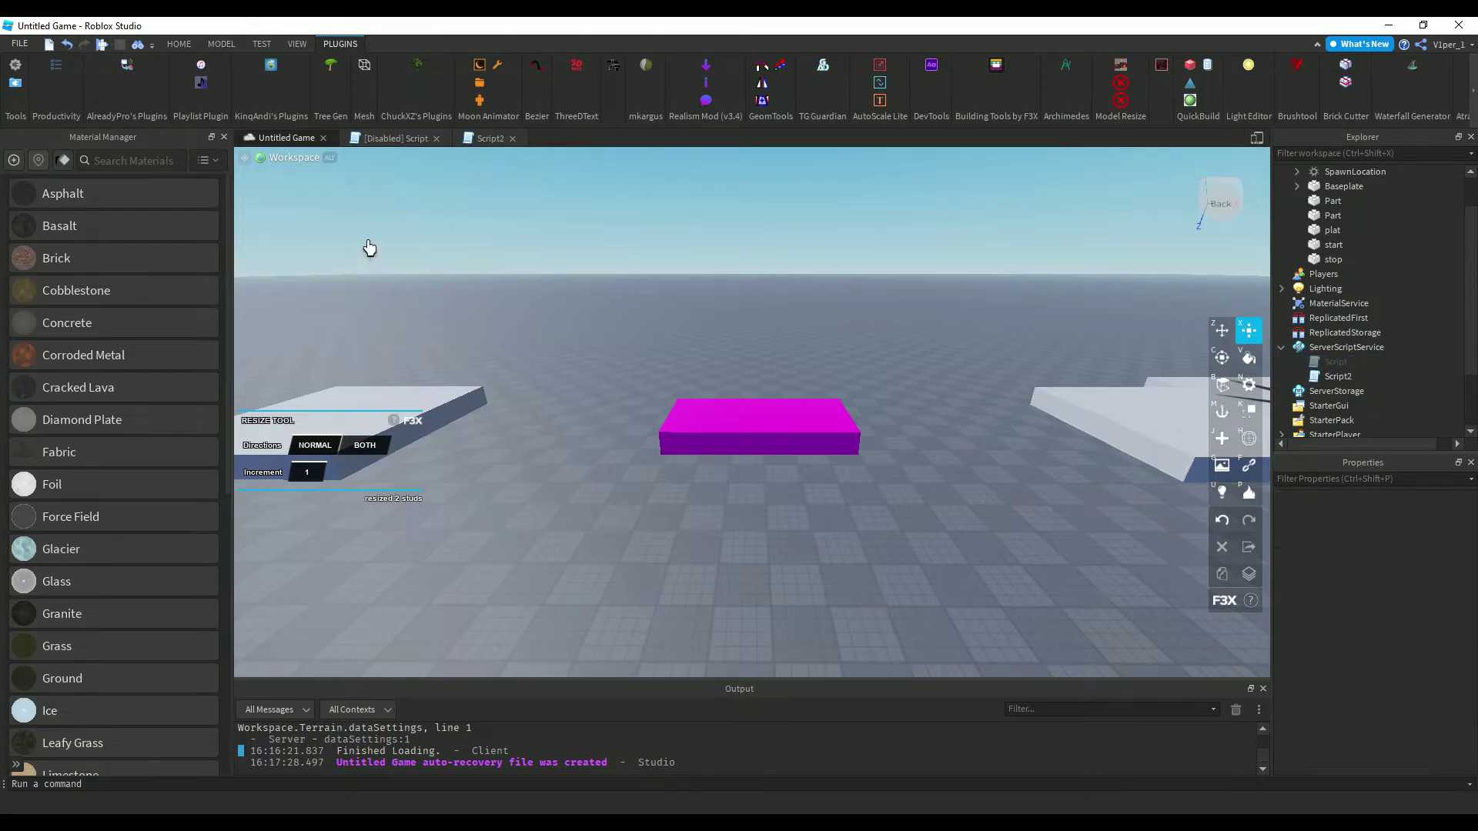
Review how Script2 sets its tween goals and check both script entries in ServerScriptService.
click(487, 138)
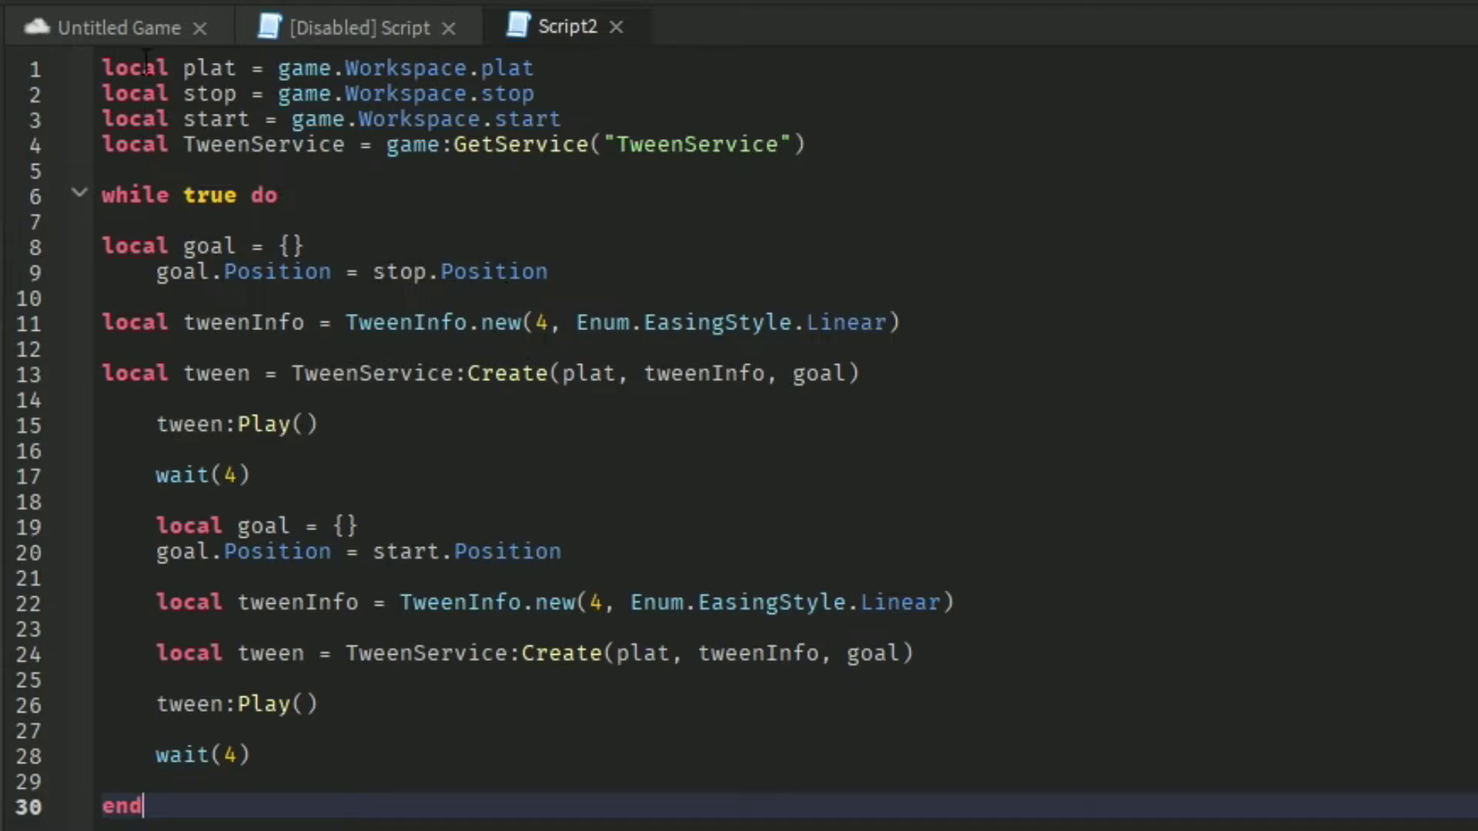
click(119, 28)
click(1336, 363)
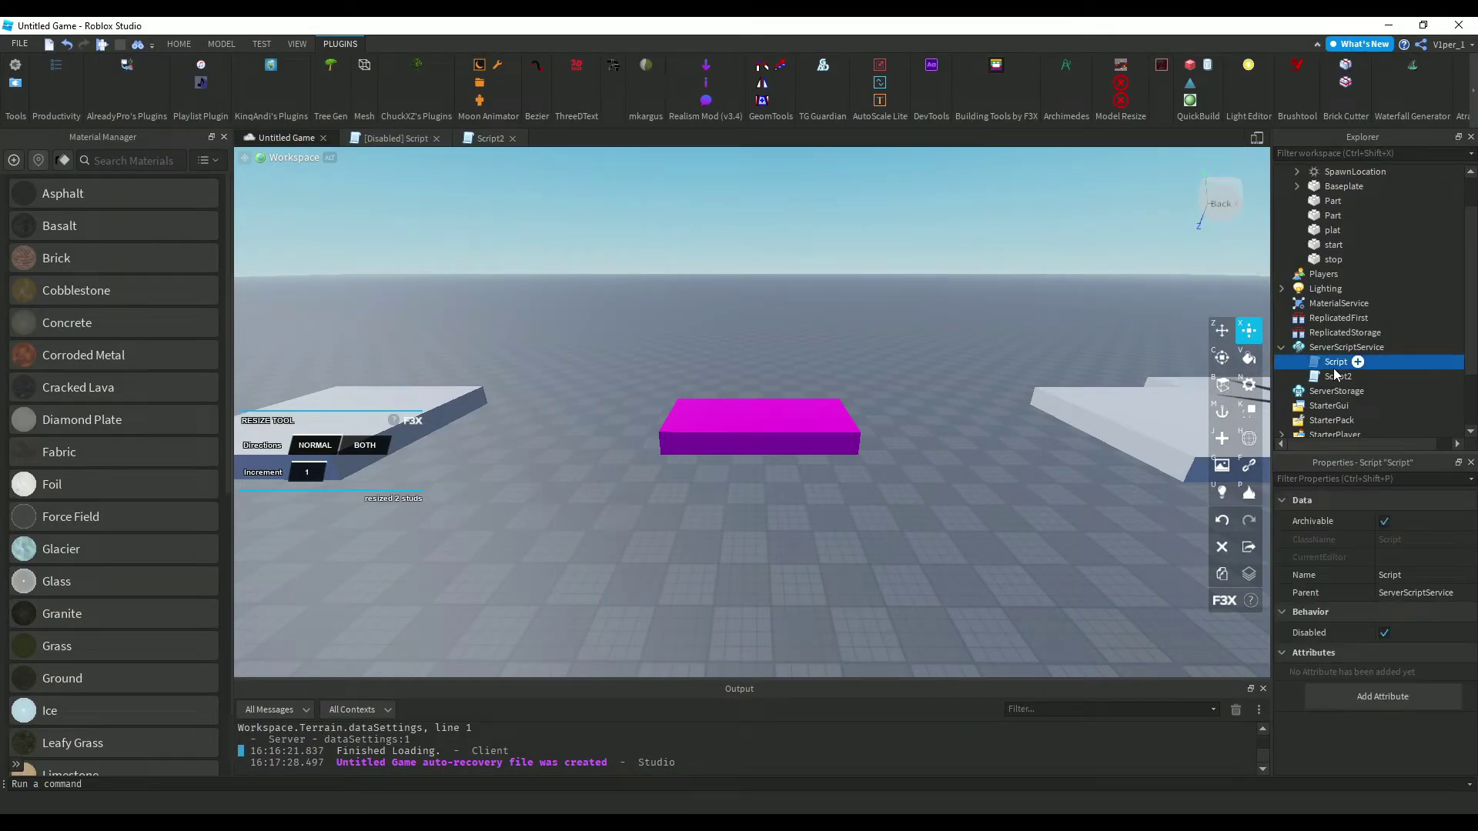
click(1327, 376)
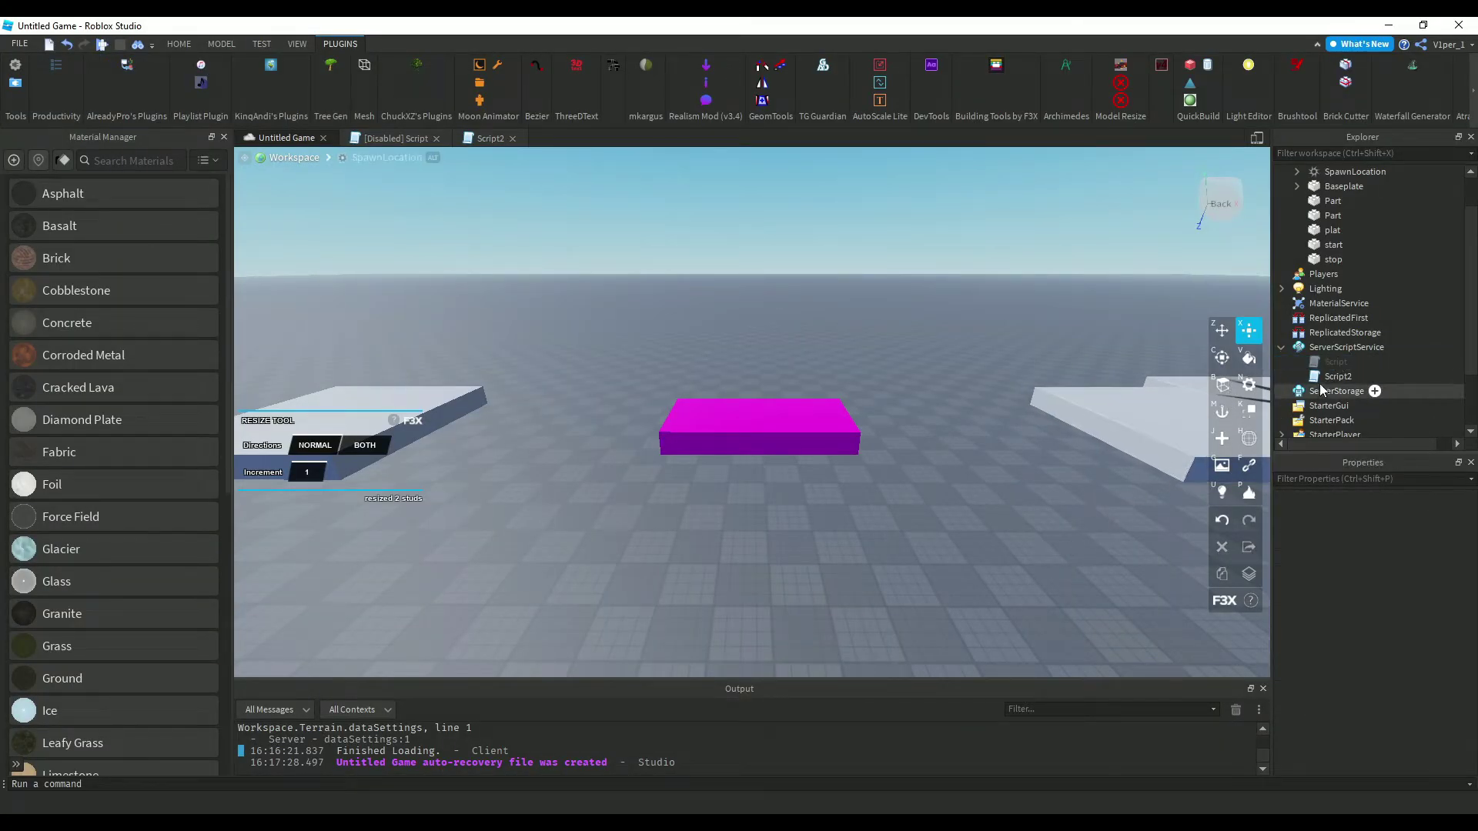
click(905, 541)
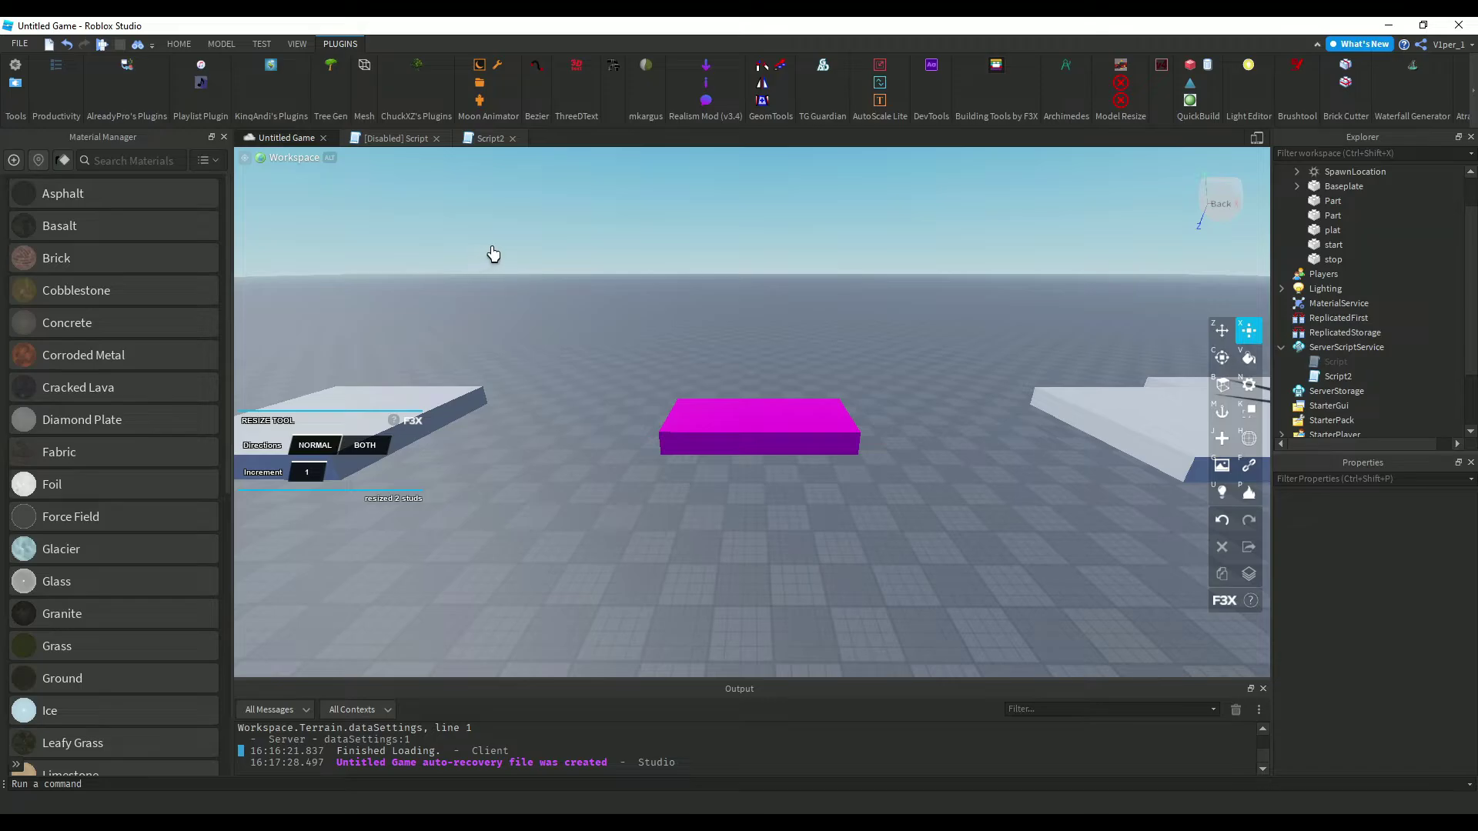
Move the invisible stop part up 7 studs with the F3X Move tool and deselect it.
click(472, 422)
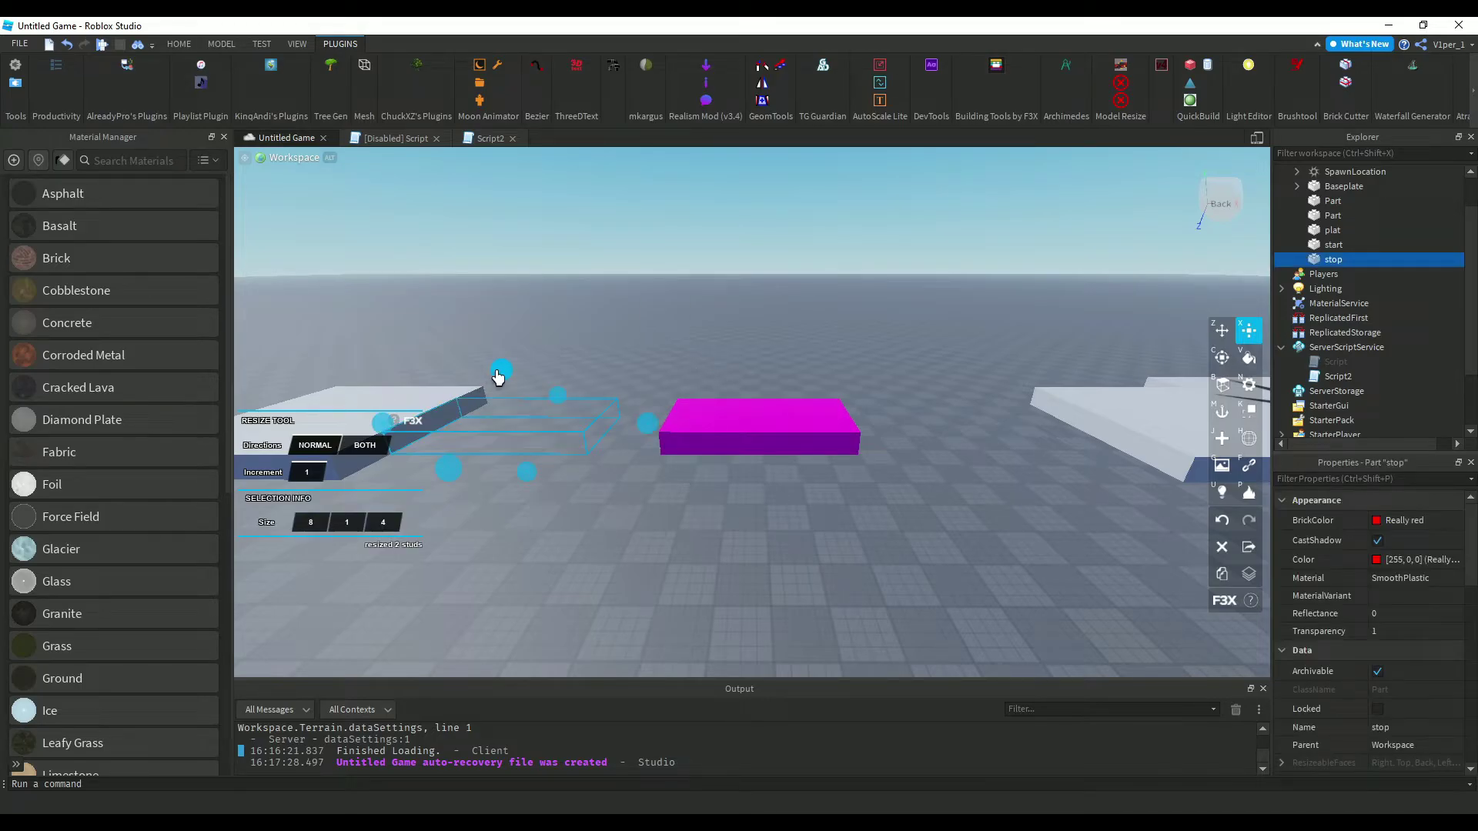
key(z)
drag(501, 374, 513, 183)
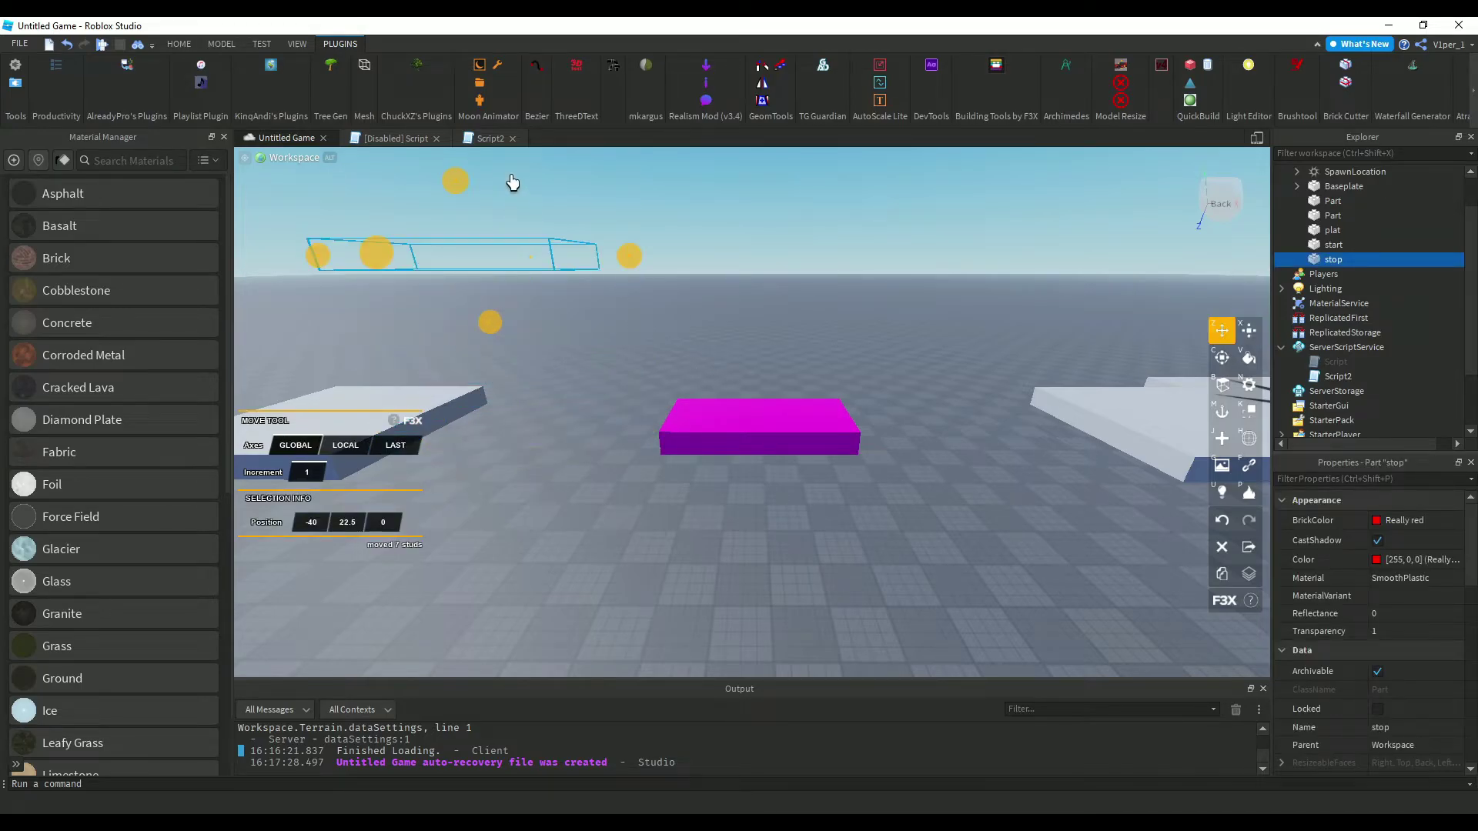
click(778, 204)
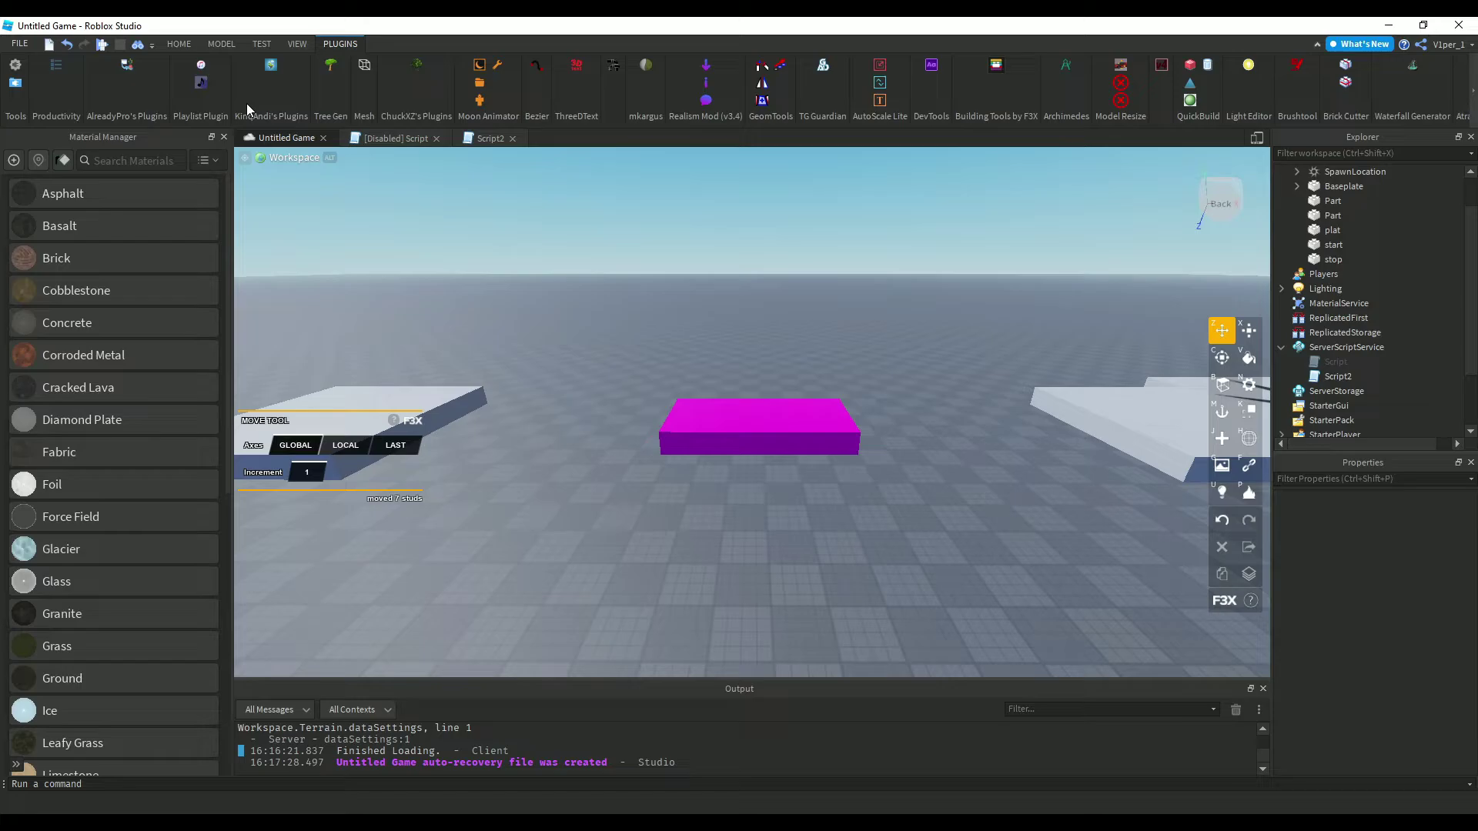
Move the pink plat part 11 studs to position -18, 15.5, 0 with the F3X Move tool and deselect it.
click(712, 404)
key(d)
drag(628, 423, 698, 445)
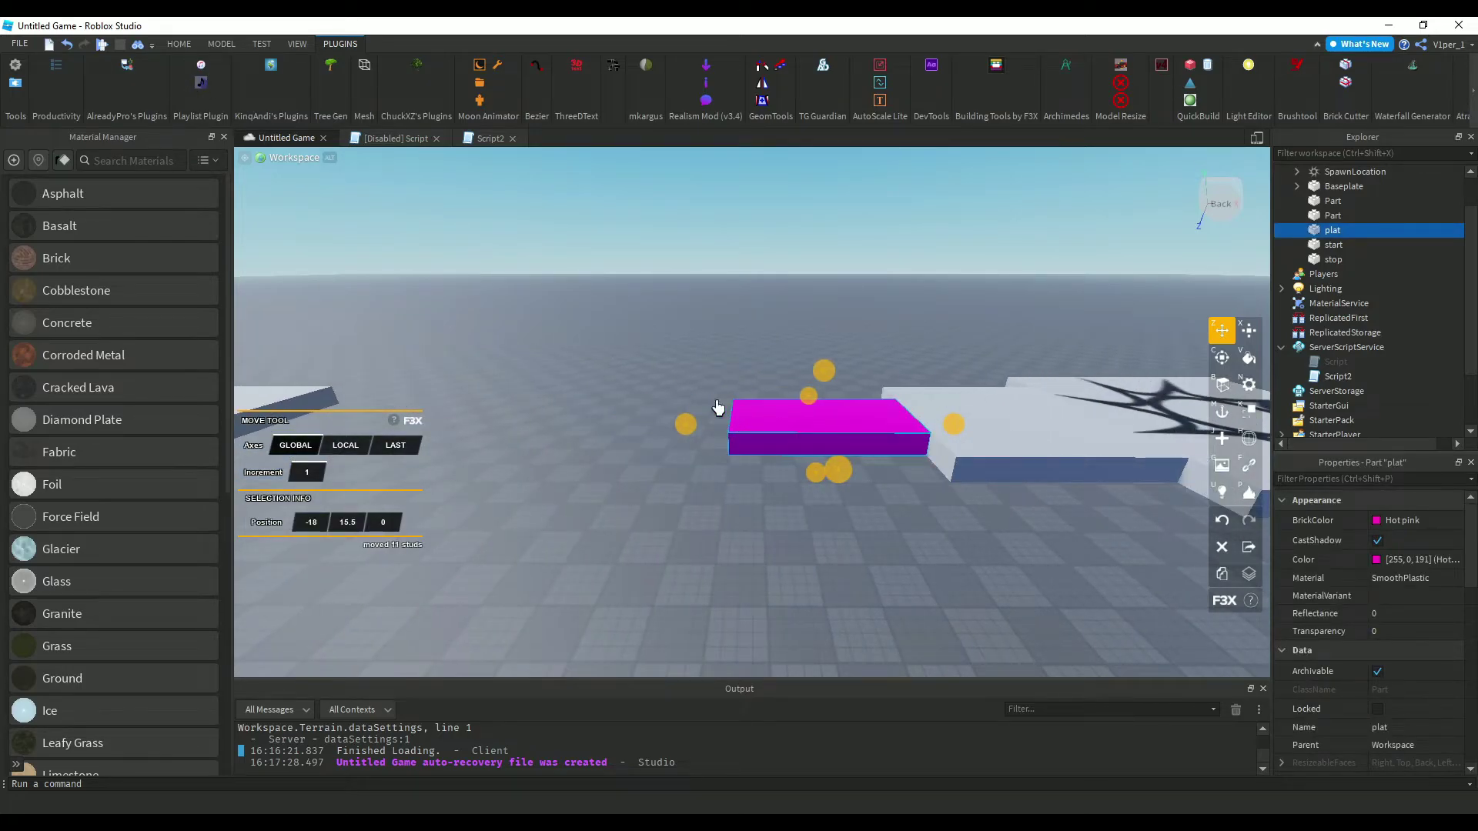
click(415, 215)
Playtest the game to watch the platform travel to the raised stop part.
key(s)
key(a)
click(103, 44)
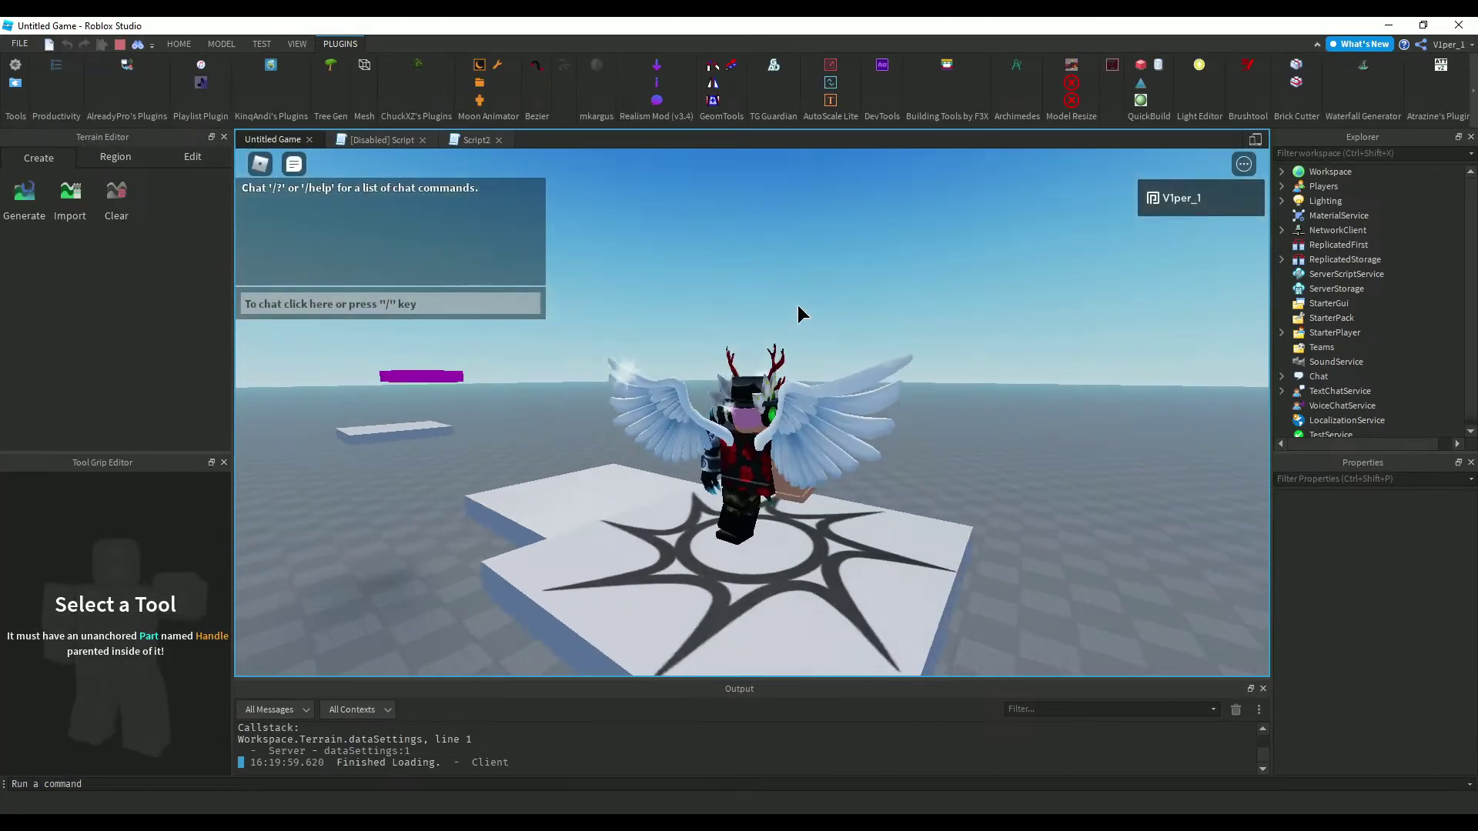
right_drag(797, 305, 797, 305)
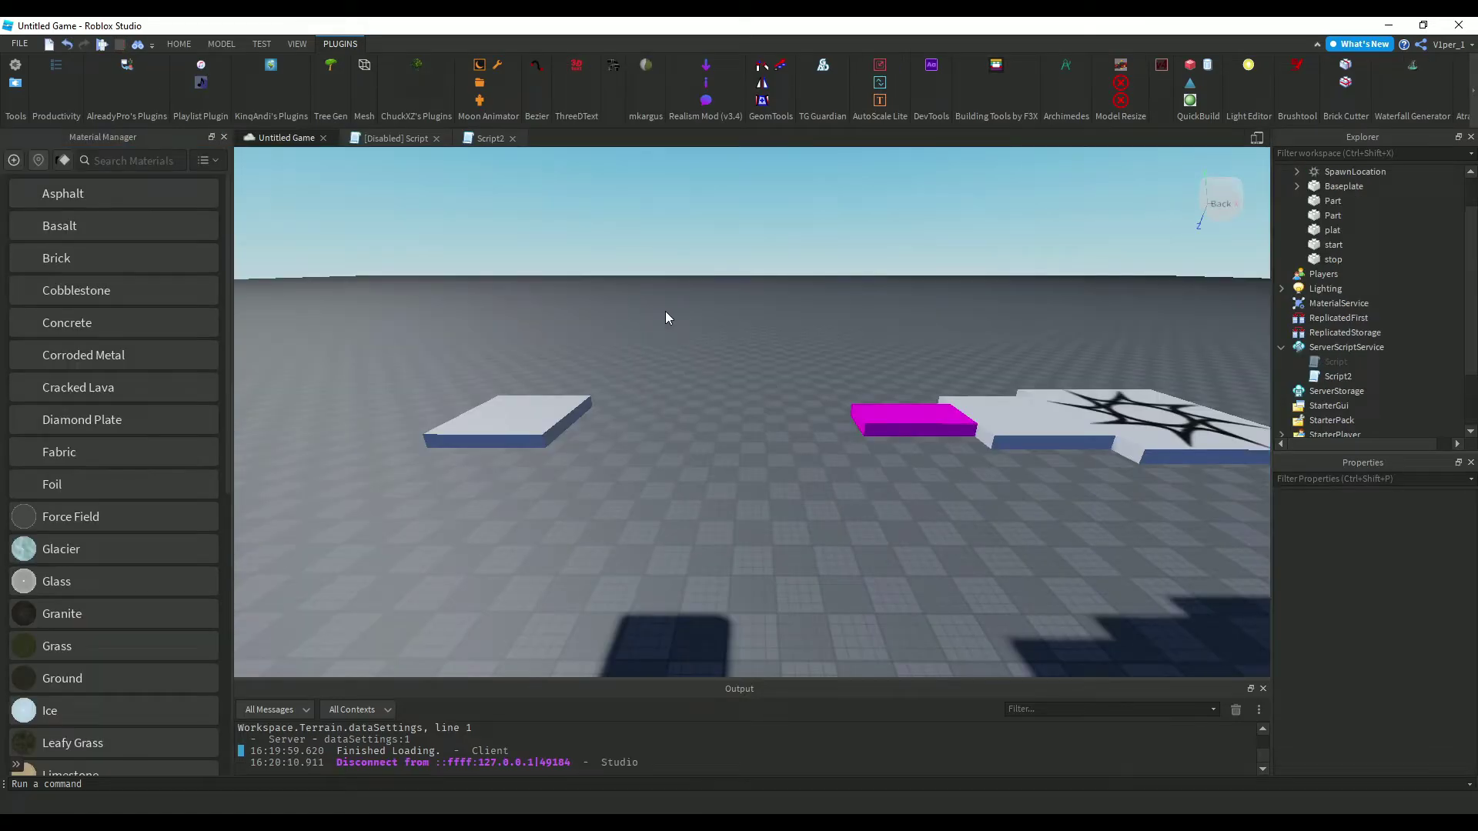
Move the invisible stop part down 7 studs with the F3X Move tool and deselect it.
right_drag(665, 311, 659, 308)
scroll(662, 308, up, 3)
click(997, 70)
click(720, 340)
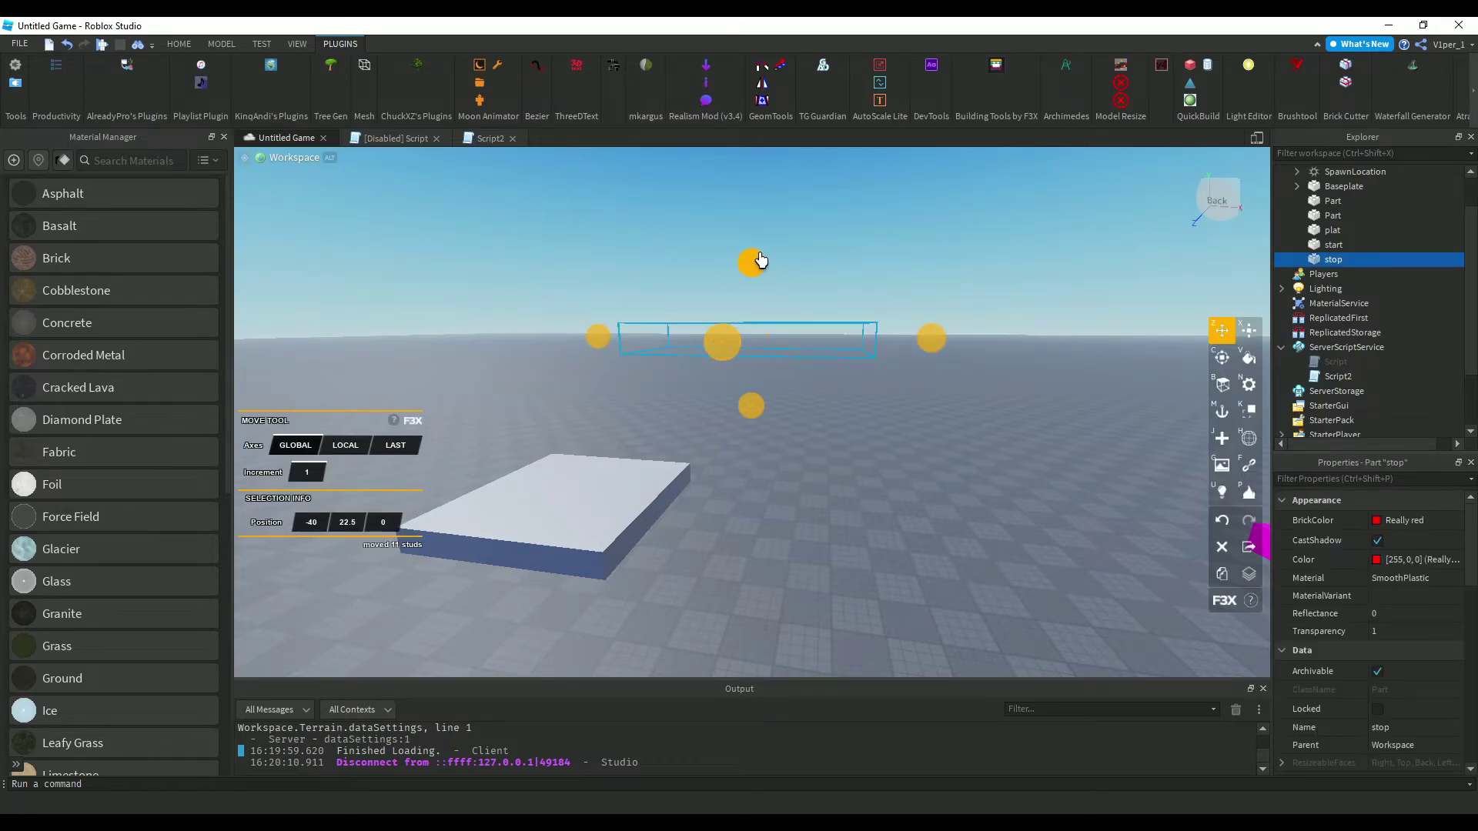
drag(752, 266, 770, 461)
click(769, 408)
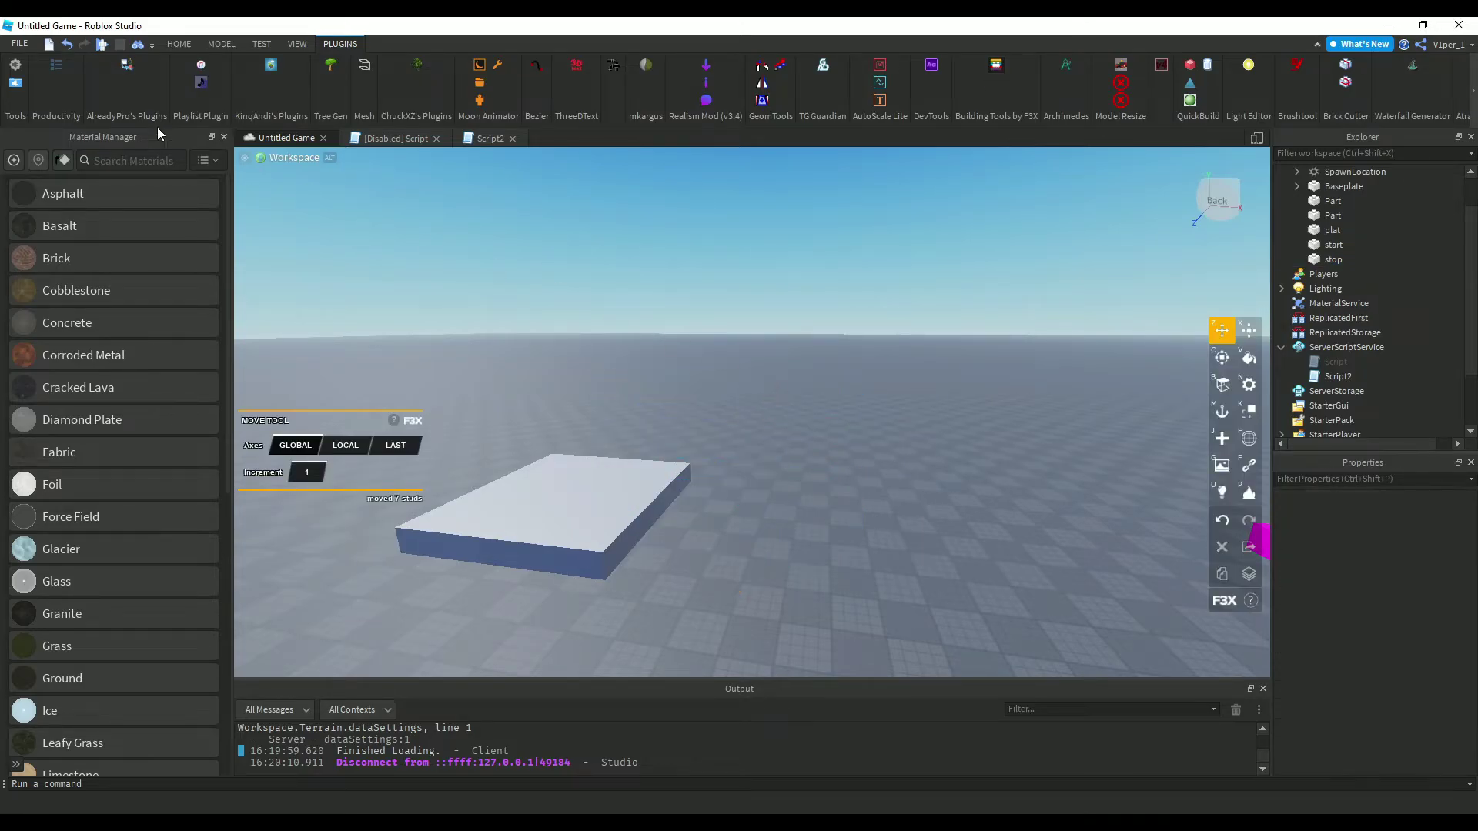
Playtest again, moving the character around the spawn area to watch the platform travel between the lowered stop and the start.
click(100, 44)
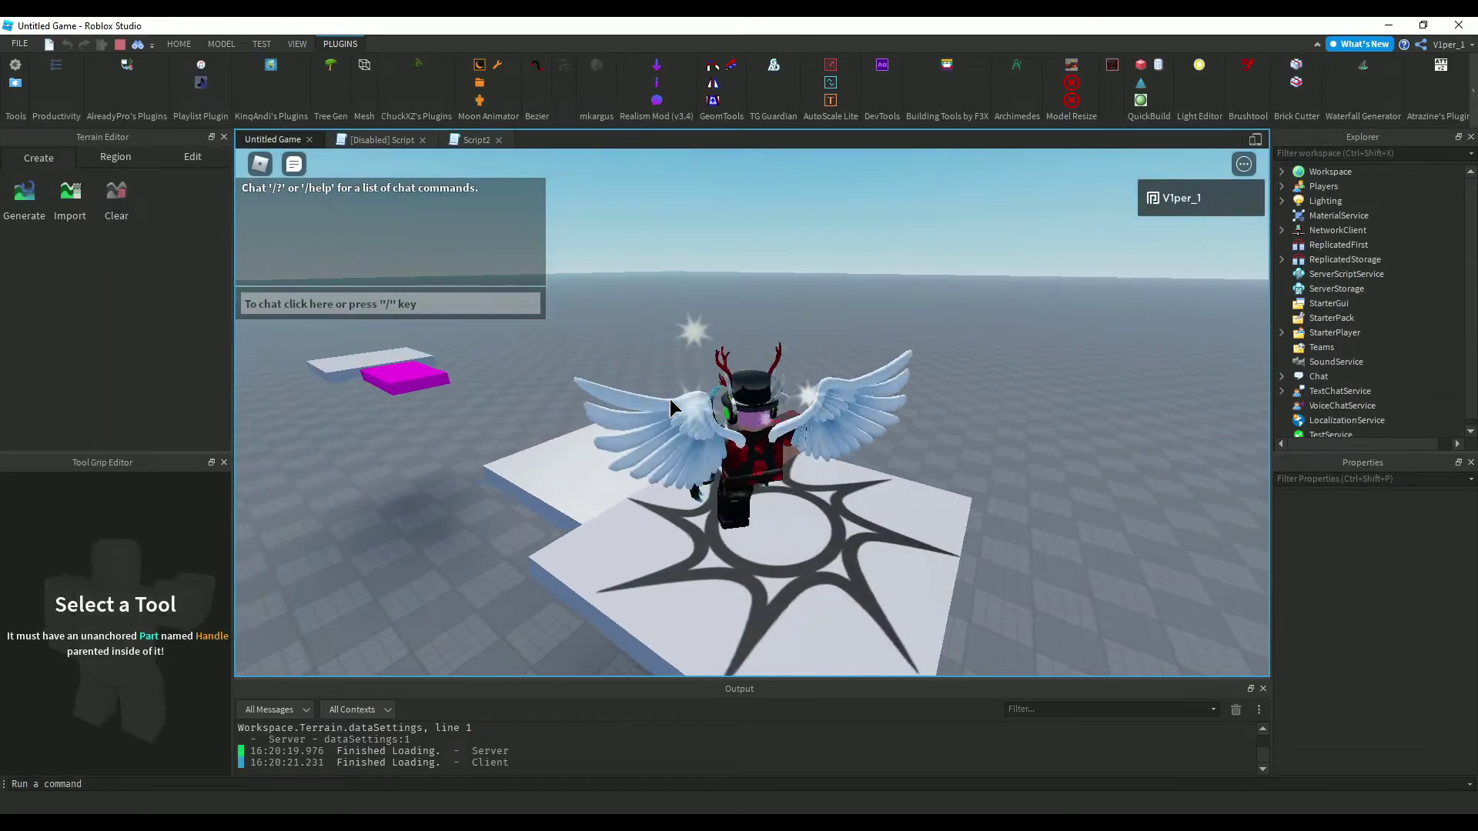
key(a)
scroll(669, 398, down, 3)
right_drag(669, 399, 670, 398)
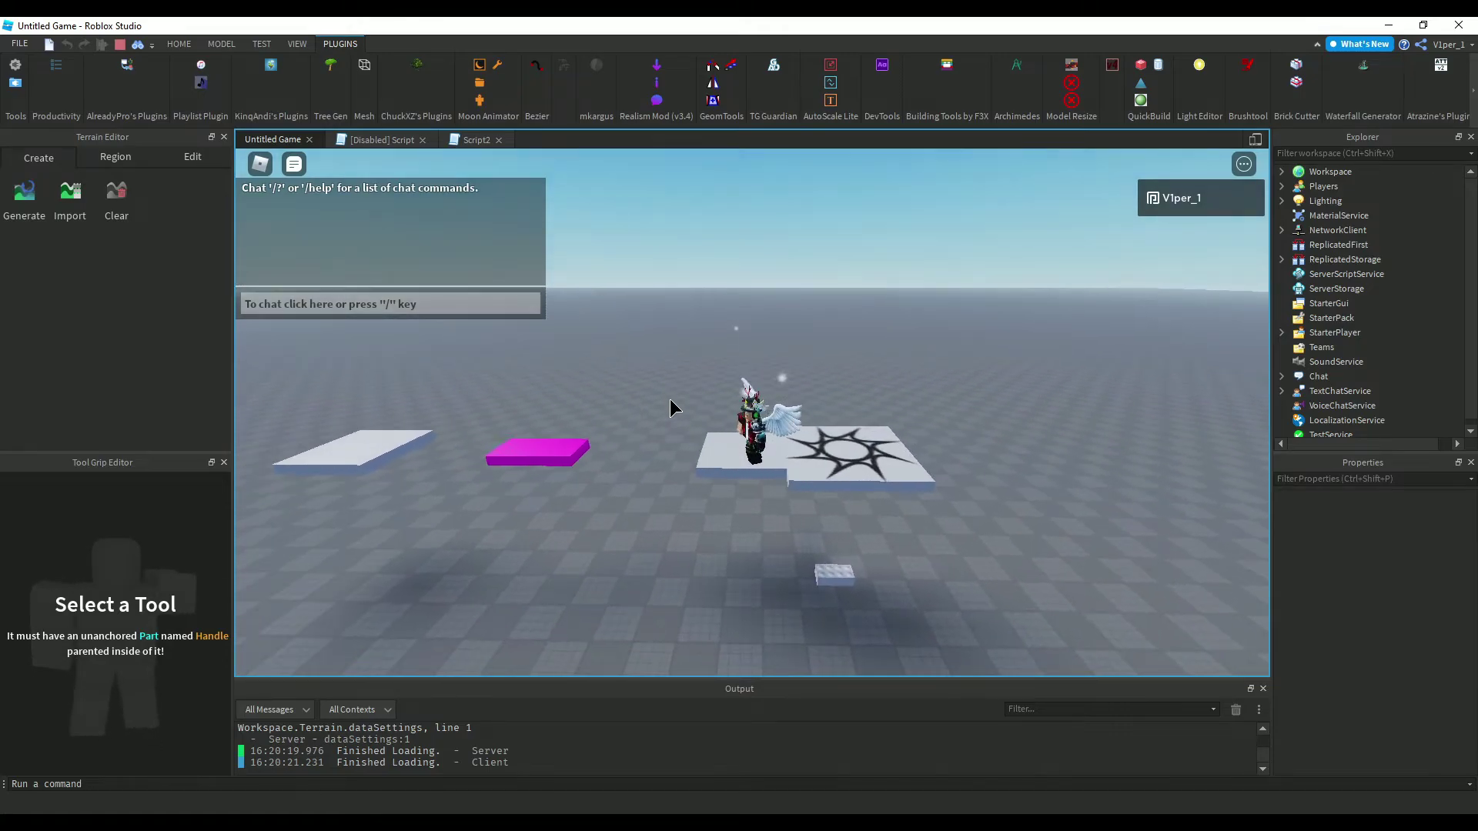
key(a)
key(d)
key(a)
scroll(670, 399, up, 1)
scroll(669, 398, up, 2)
key(d)
key(space)
key(space)
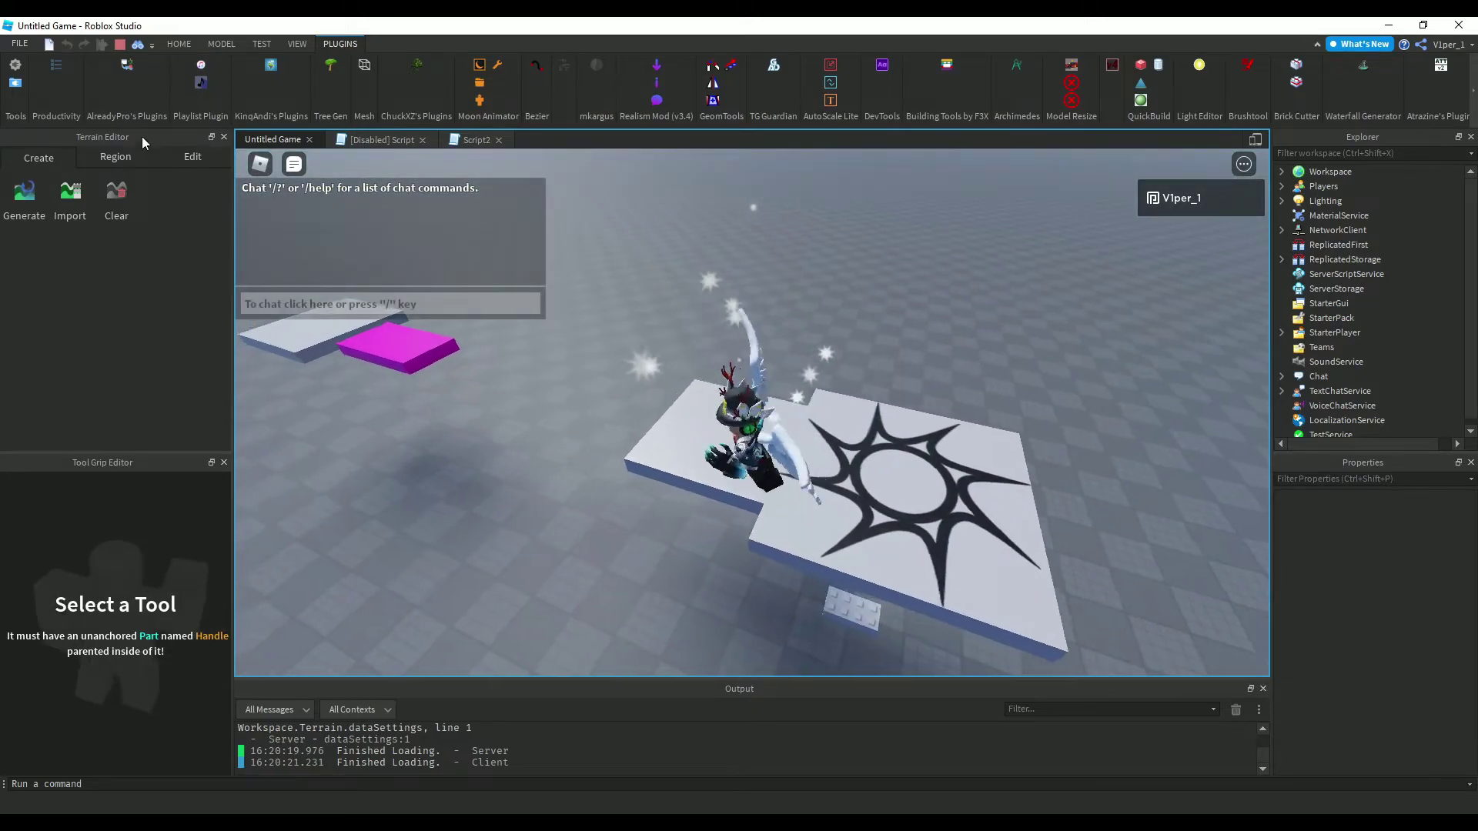
Inspect the CanCollide setting of the invisible stop part, leaving it off, and deselect the part.
key(w)
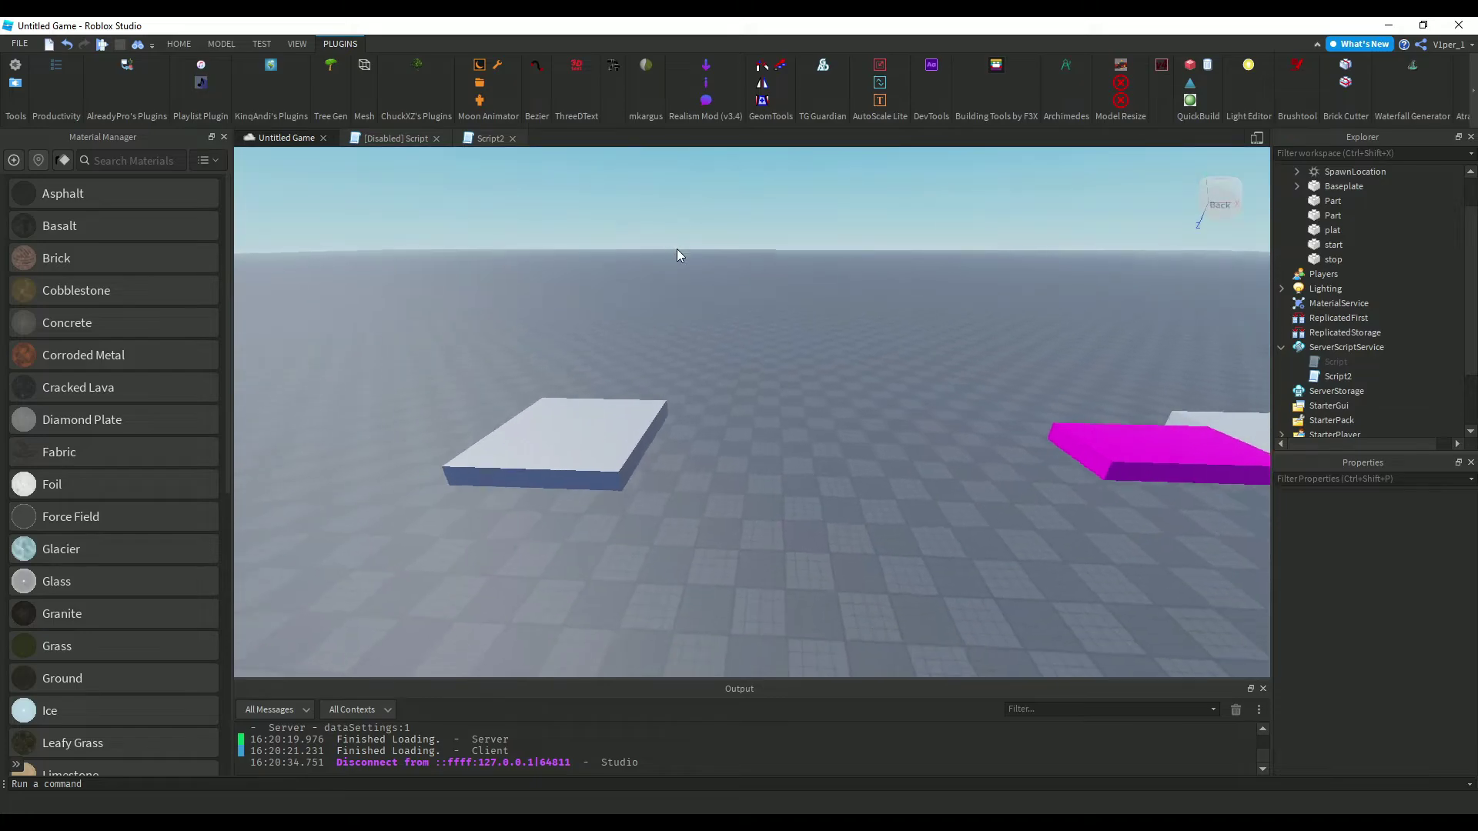
key(s)
key(d)
key(w)
key(a)
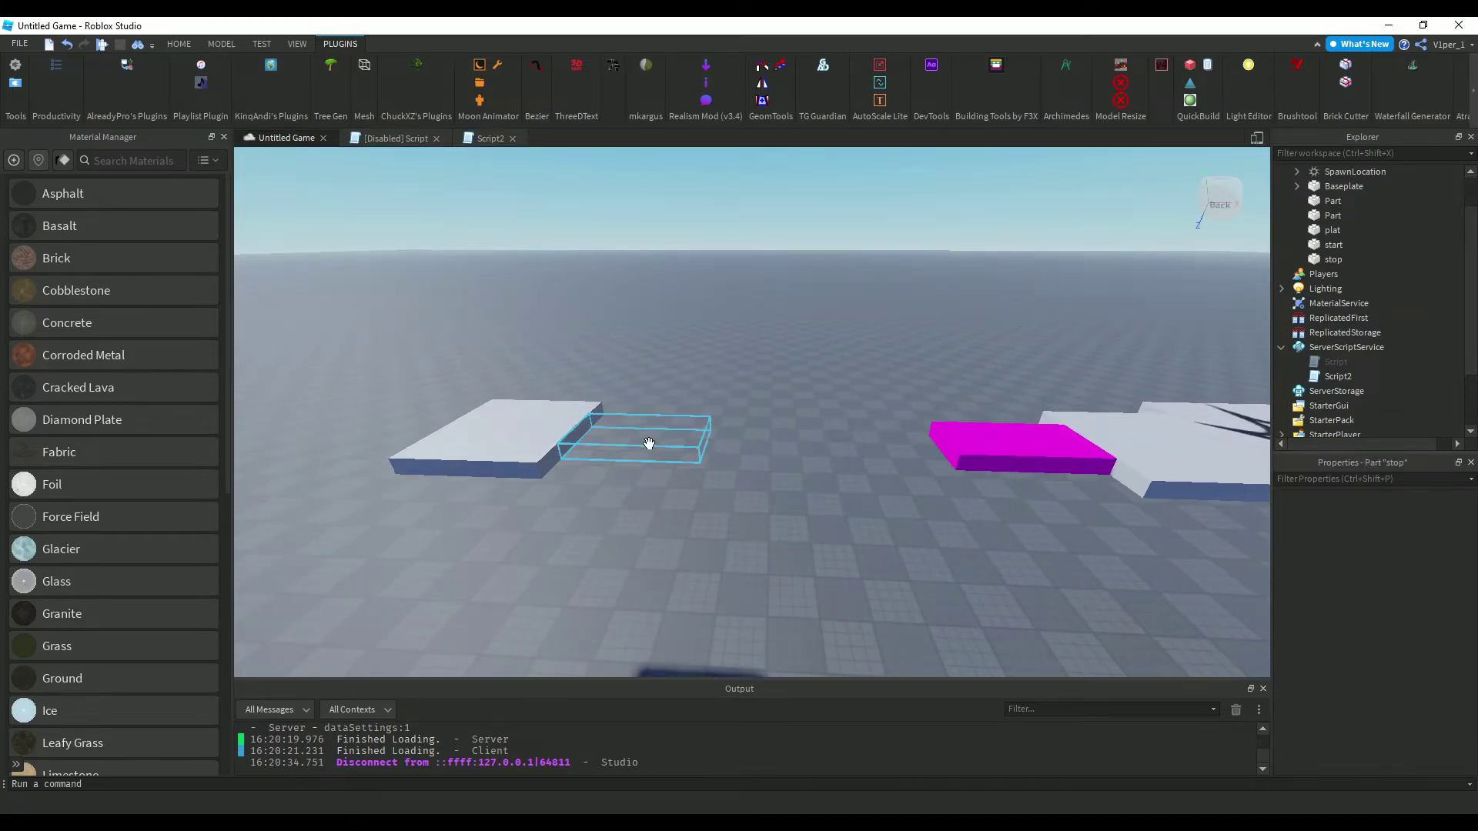
click(648, 442)
scroll(1421, 663, down, 5)
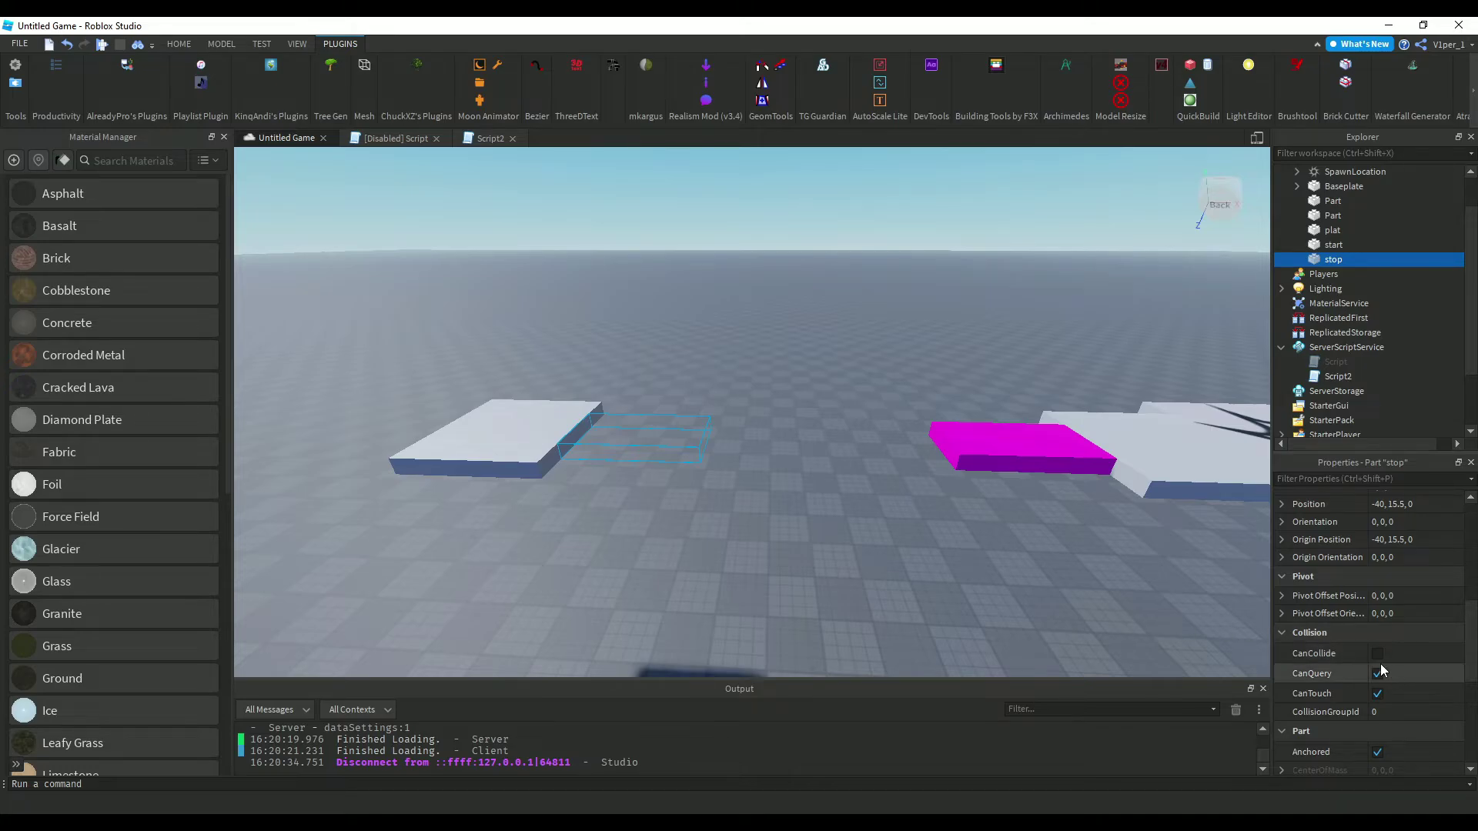
click(1377, 655)
click(1377, 655)
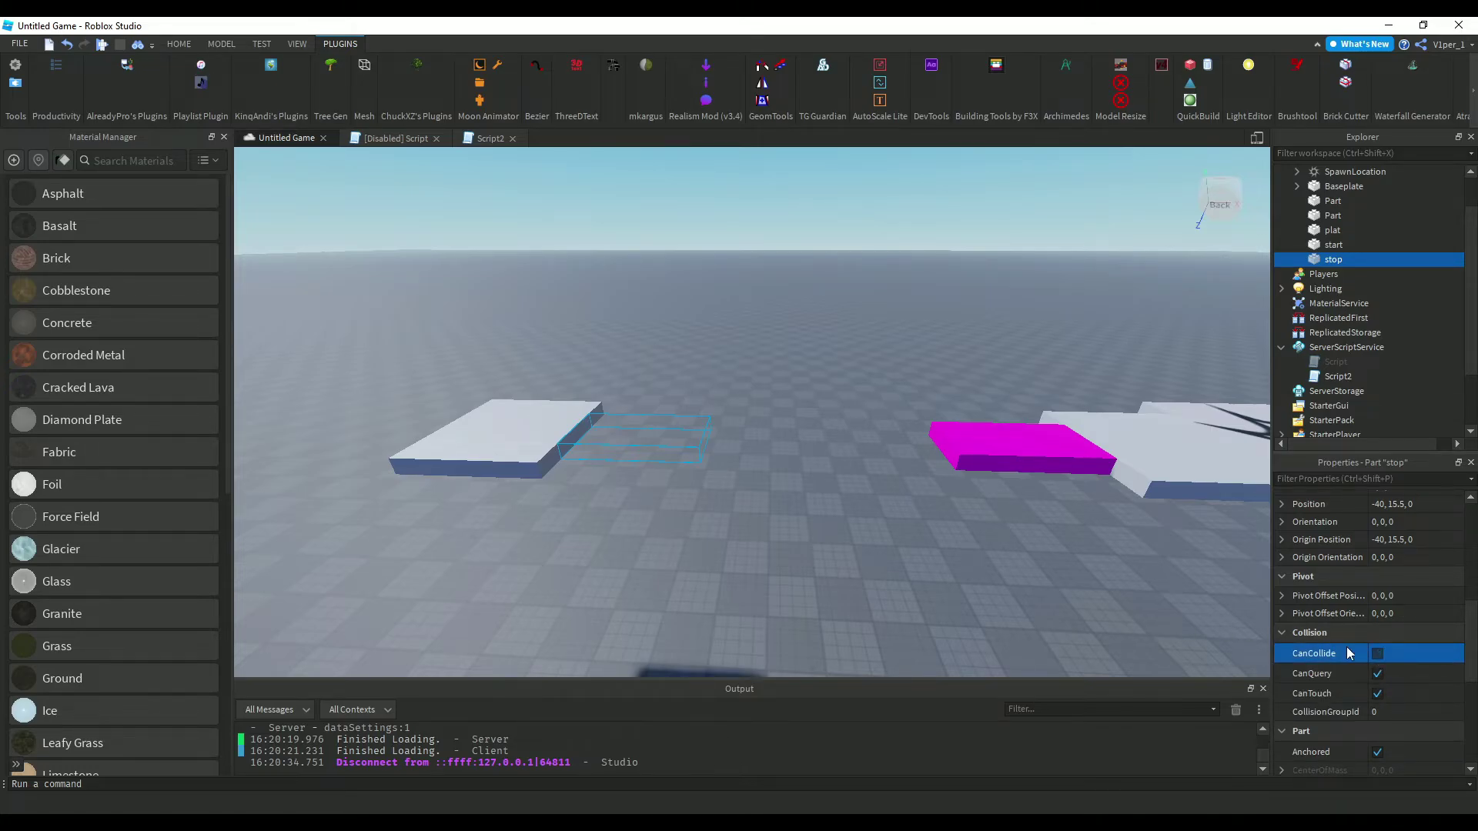
click(782, 519)
click(627, 428)
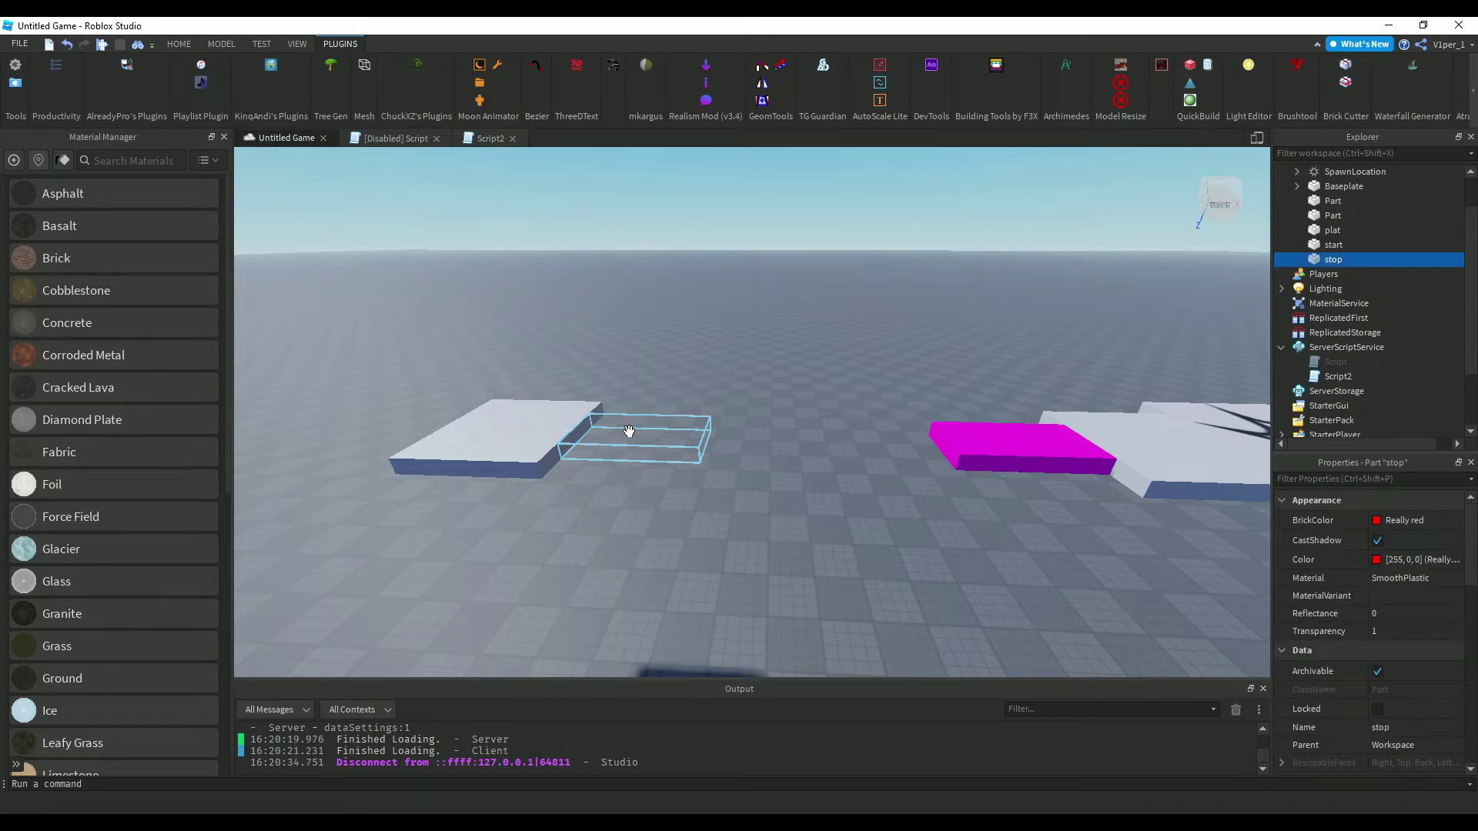
click(709, 505)
scroll(679, 436, down, 3)
scroll(679, 437, up, 4)
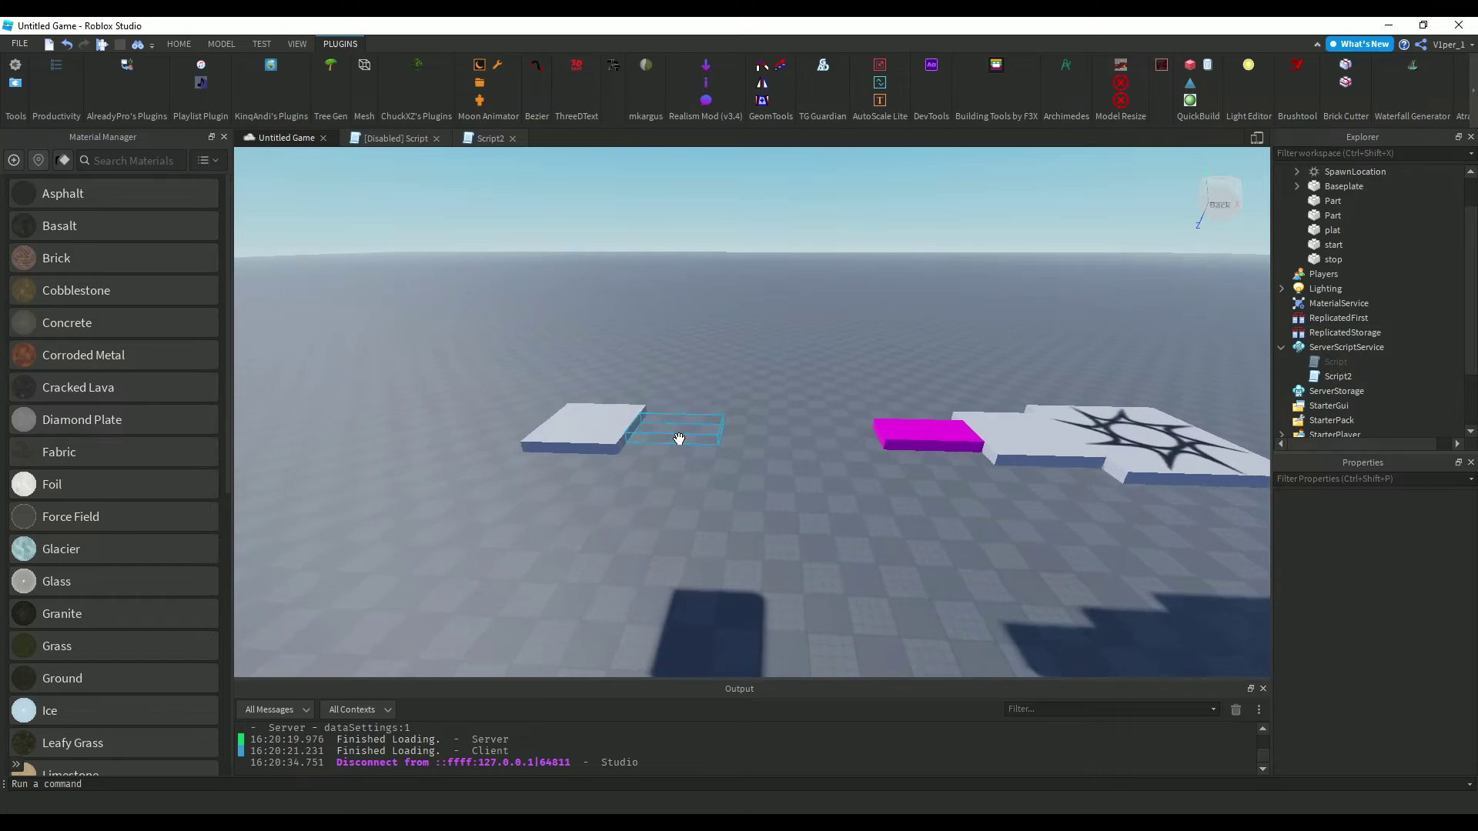
key(s)
key(d)
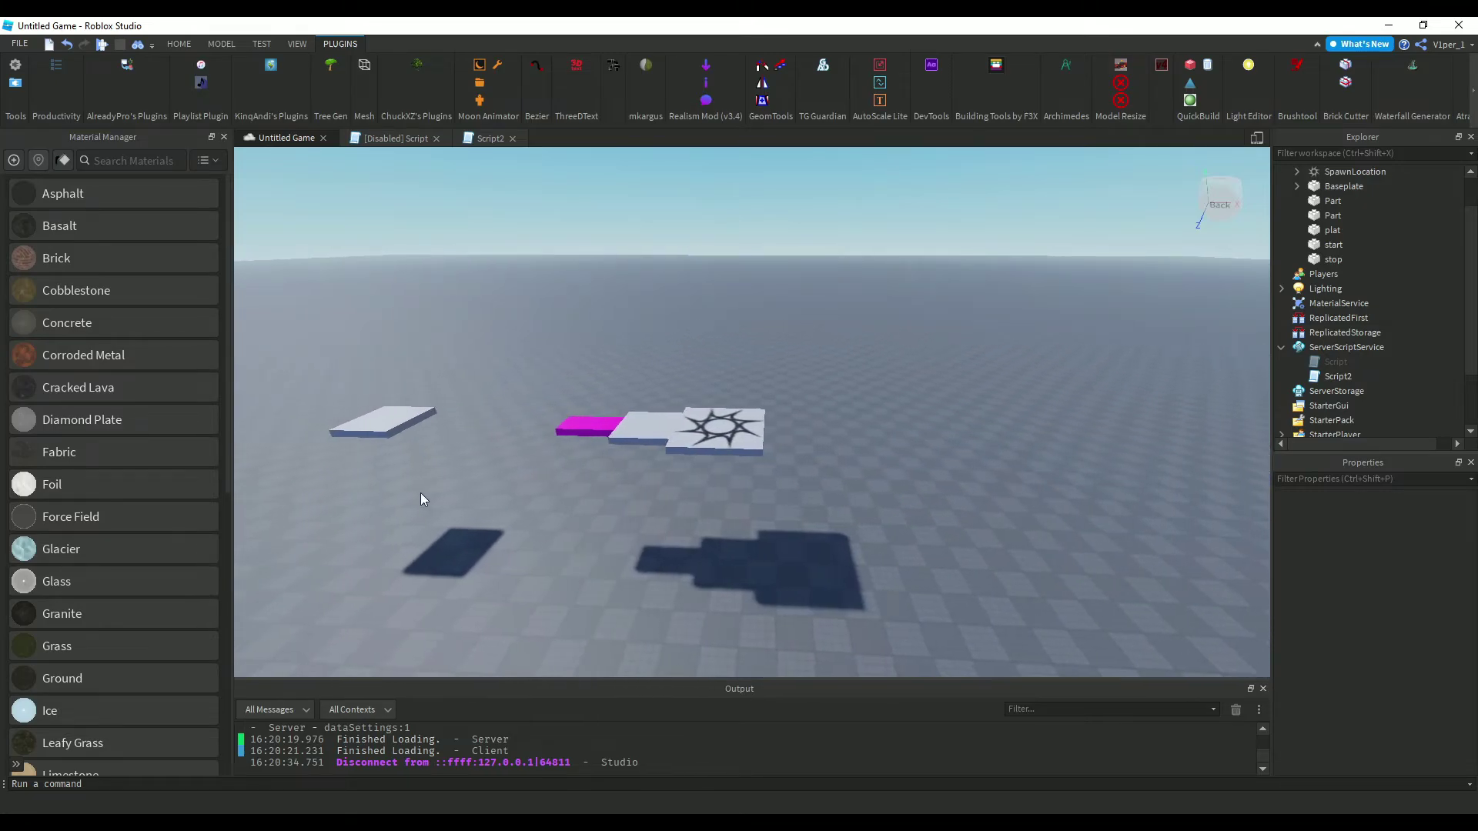
key(a)
key(w)
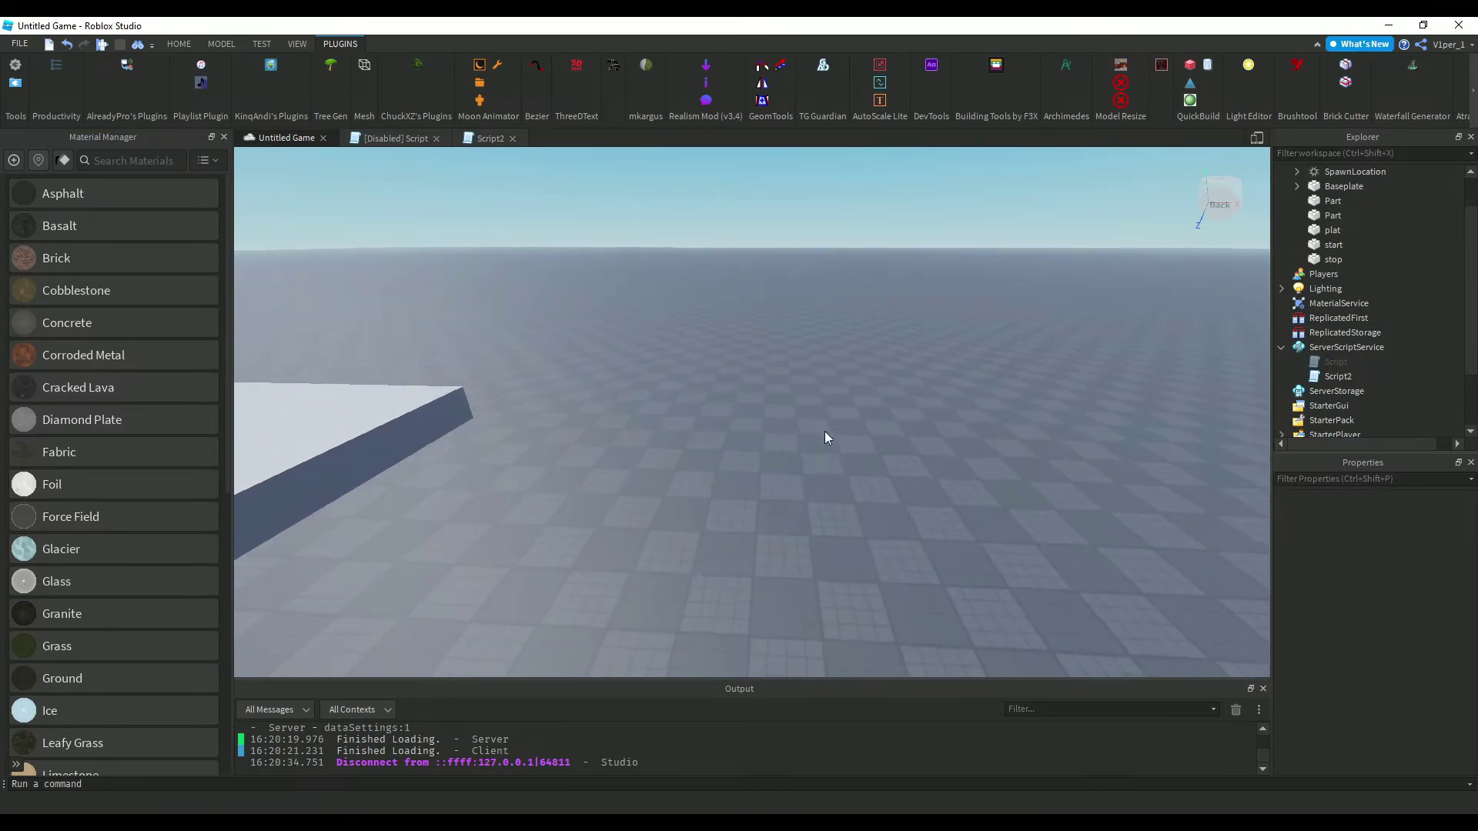
key(s)
scroll(620, 533, down, 6)
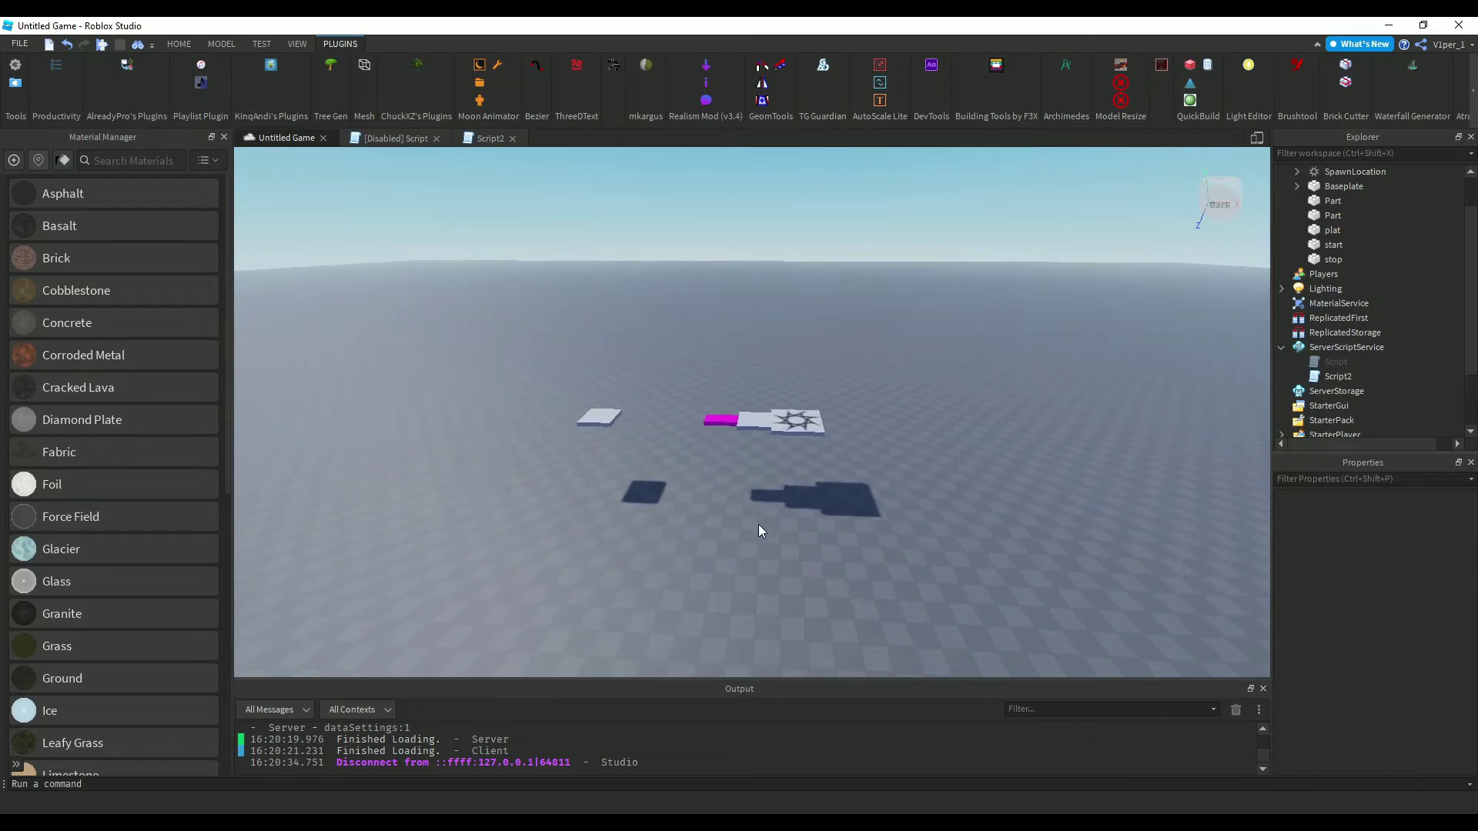
Re-enable Script in ServerScriptService by turning off its Disabled property.
scroll(759, 530, up, 4)
click(1335, 362)
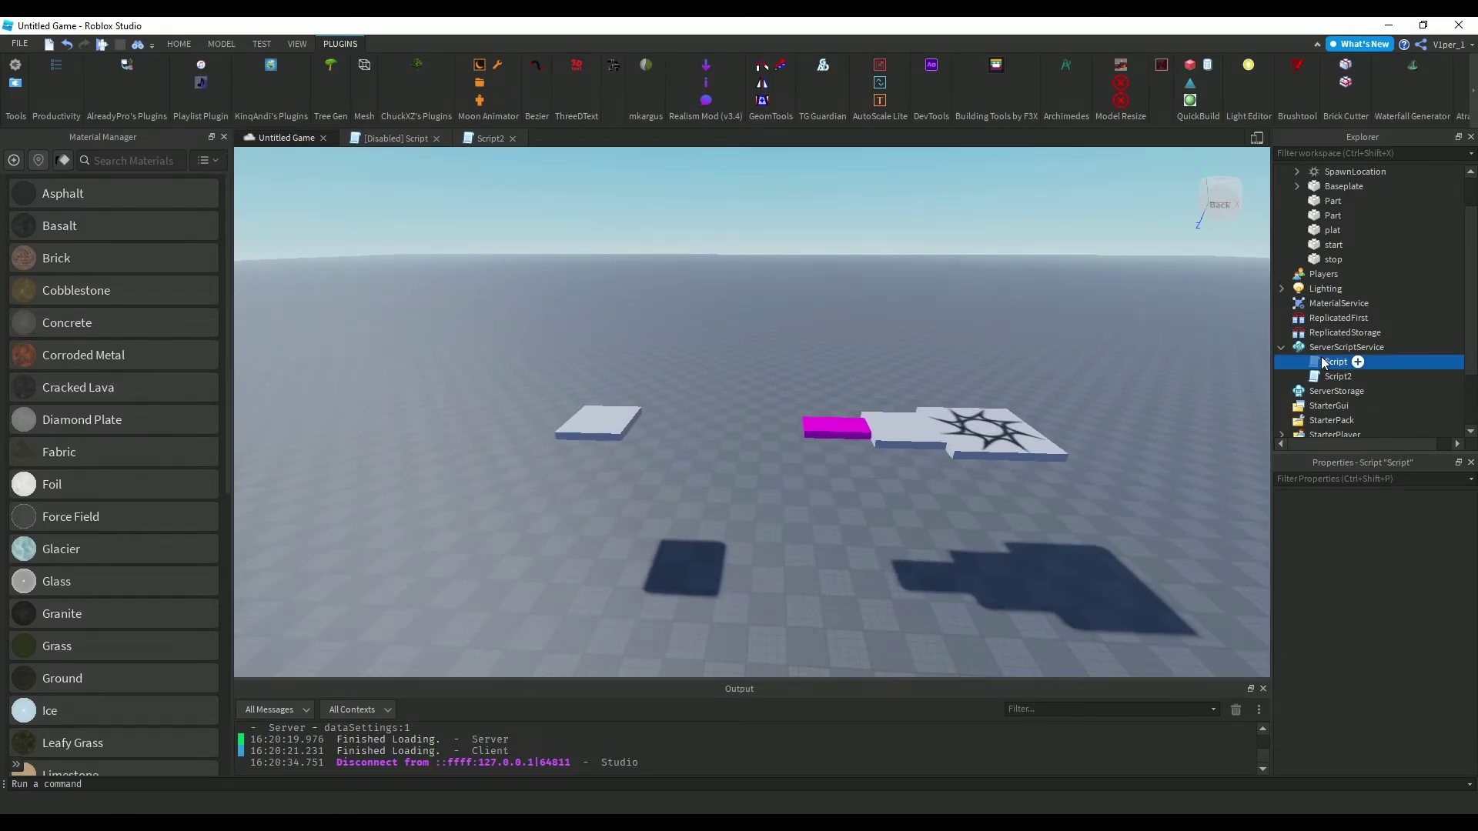
click(1384, 633)
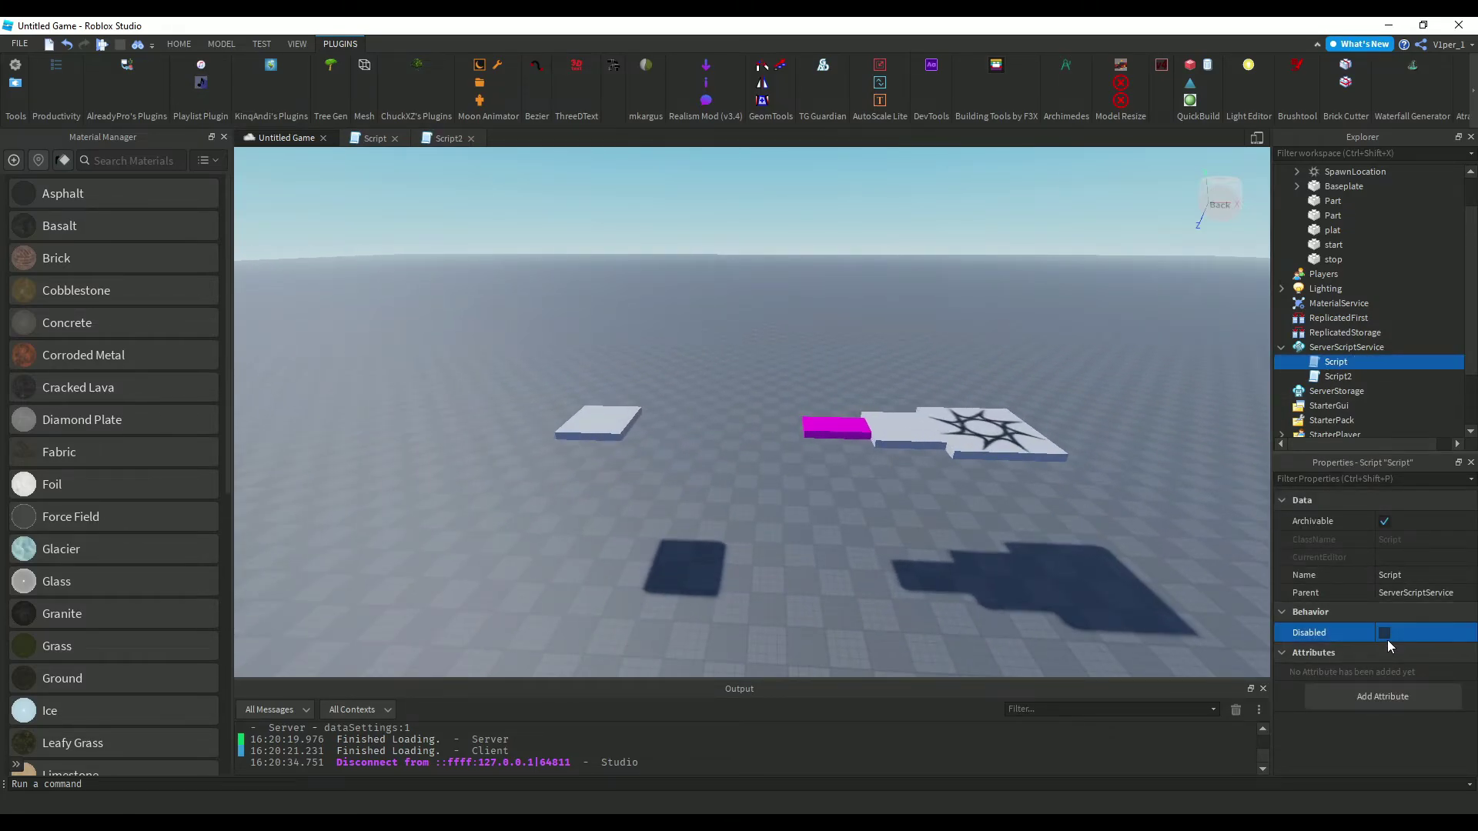
Compare the fixed-coordinate goals in Script with the part-position goals in Script2, and return to the 3D view.
click(375, 139)
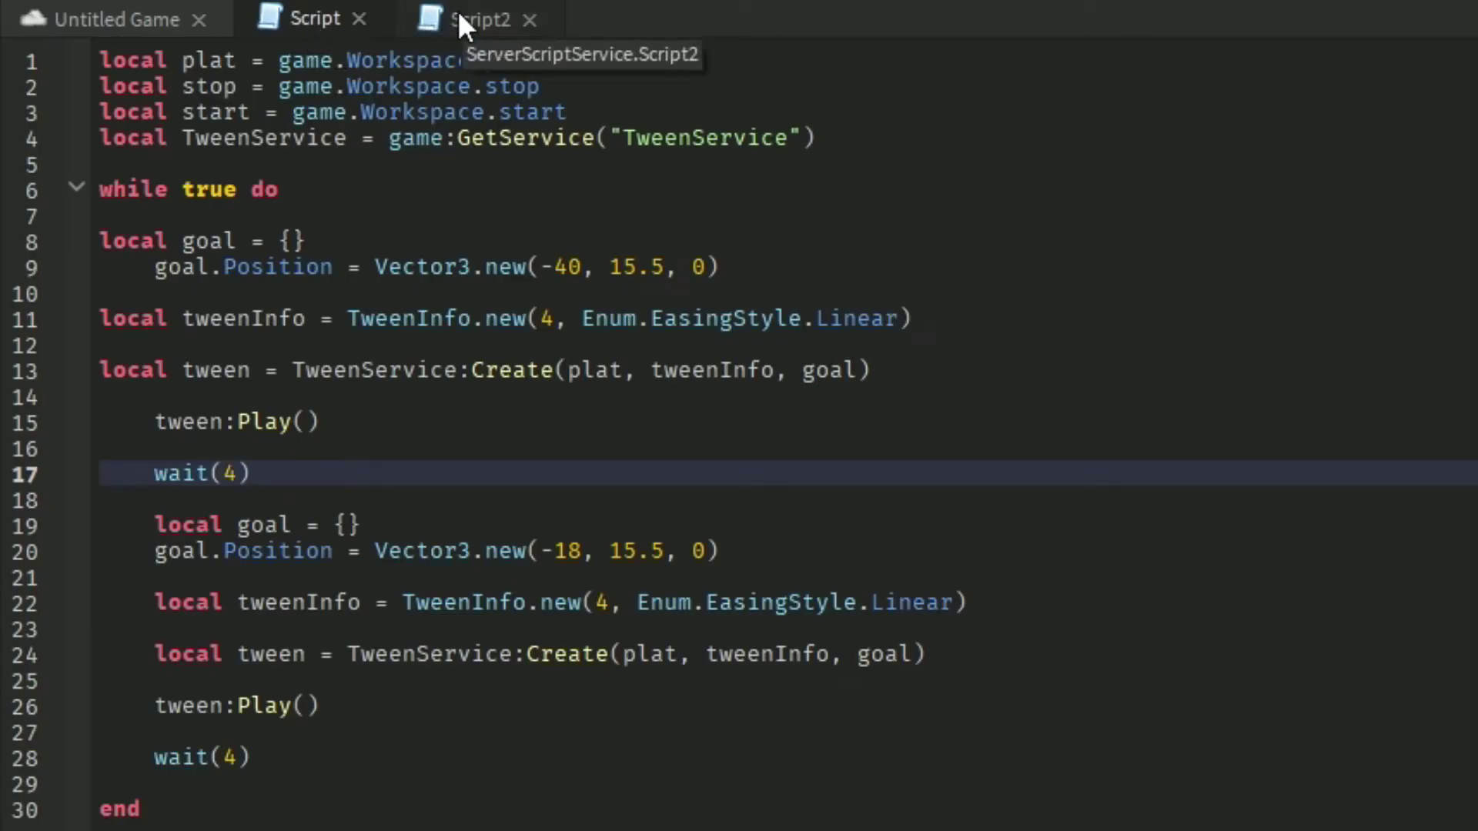
click(457, 11)
click(301, 8)
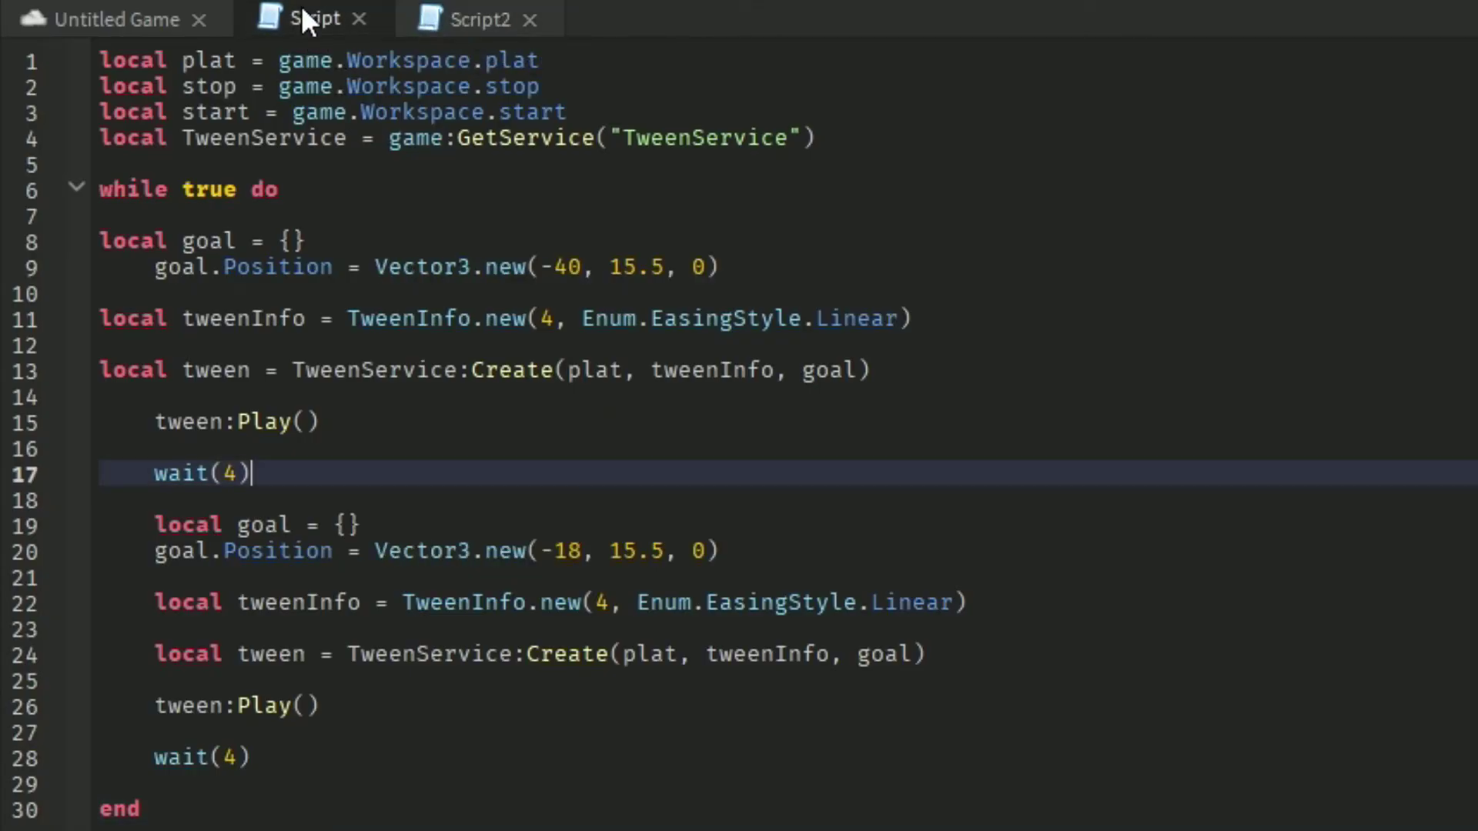
click(460, 20)
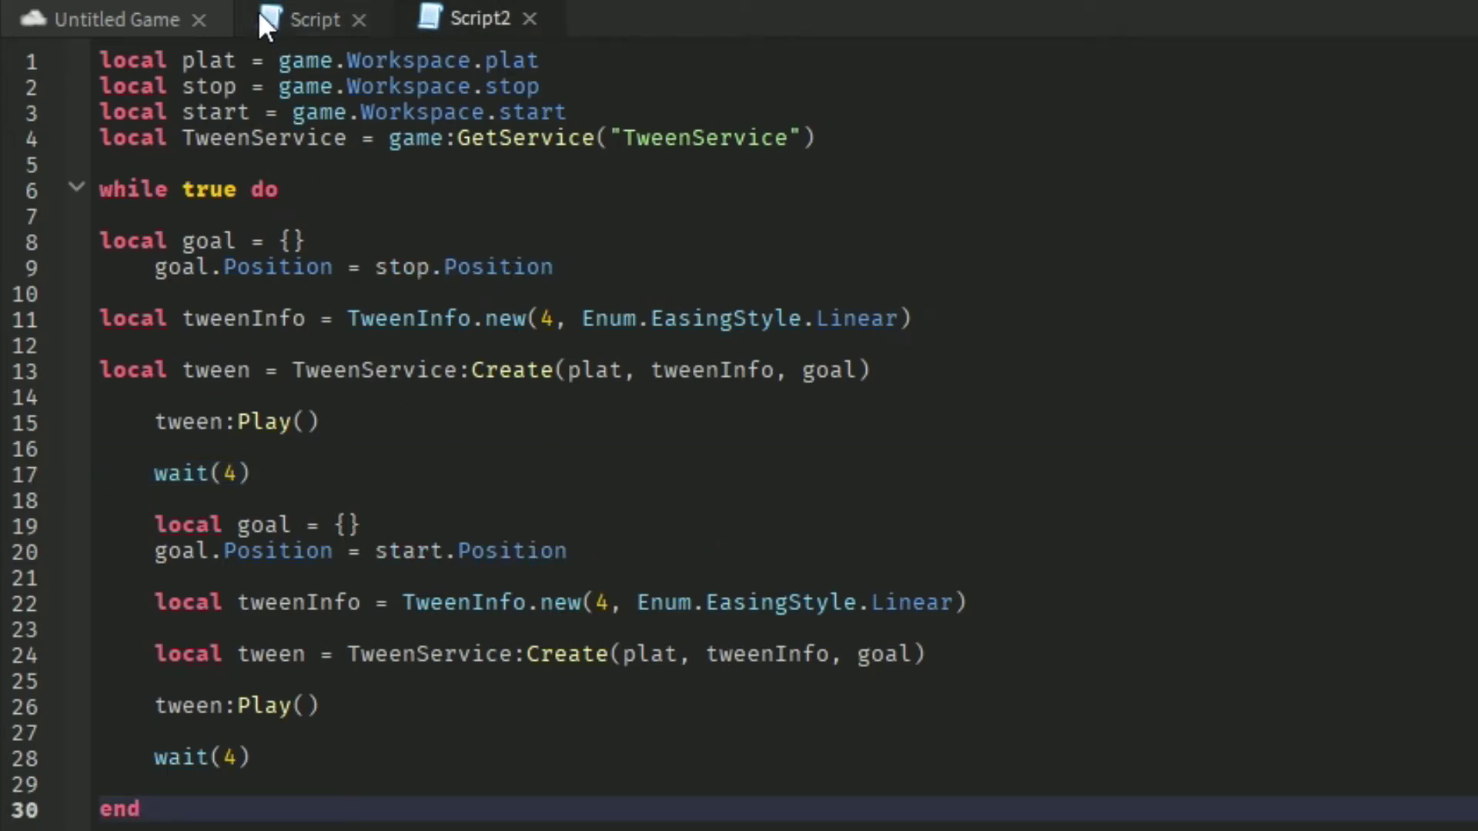
click(293, 8)
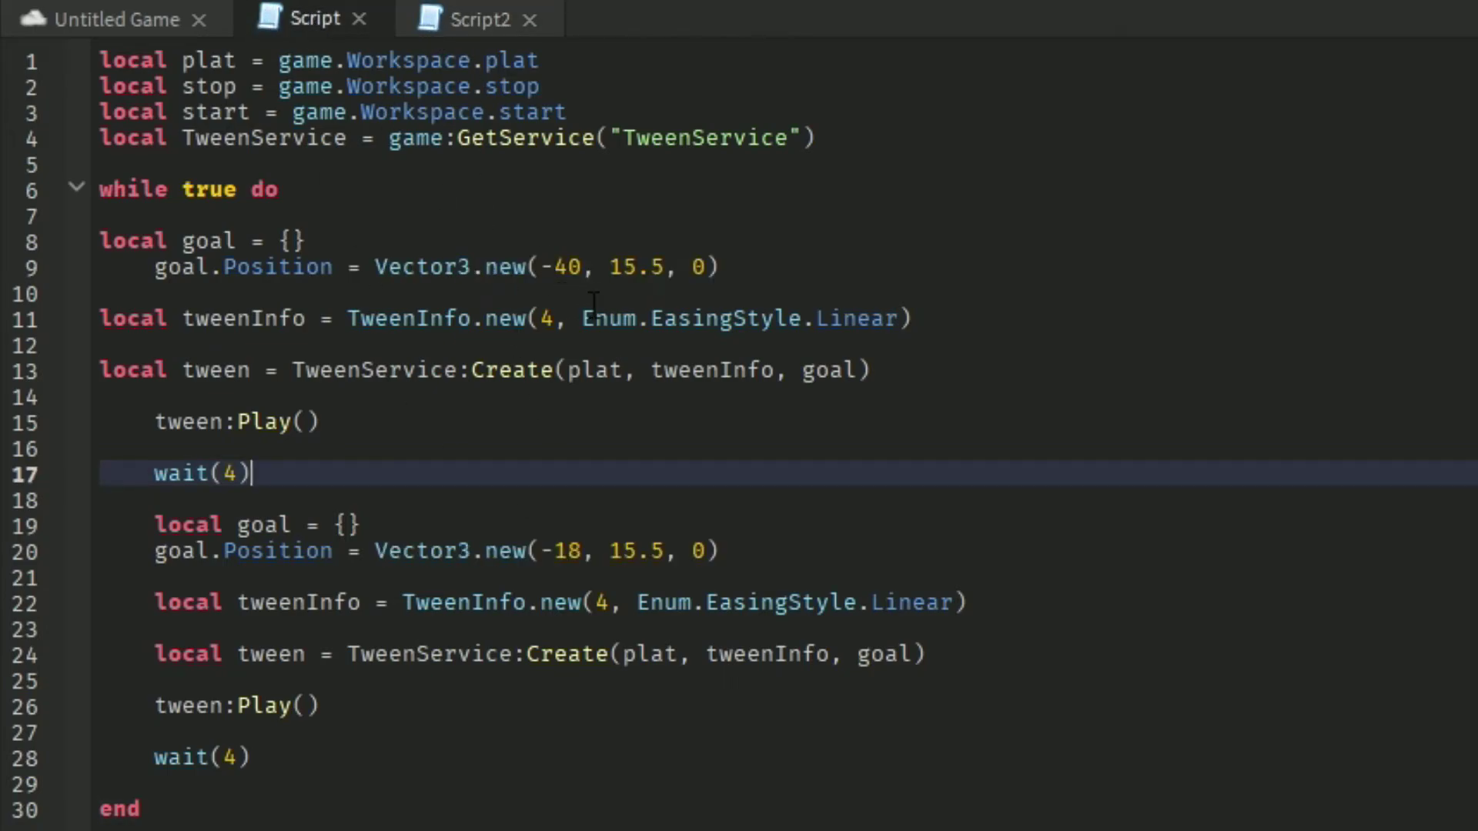
click(465, 12)
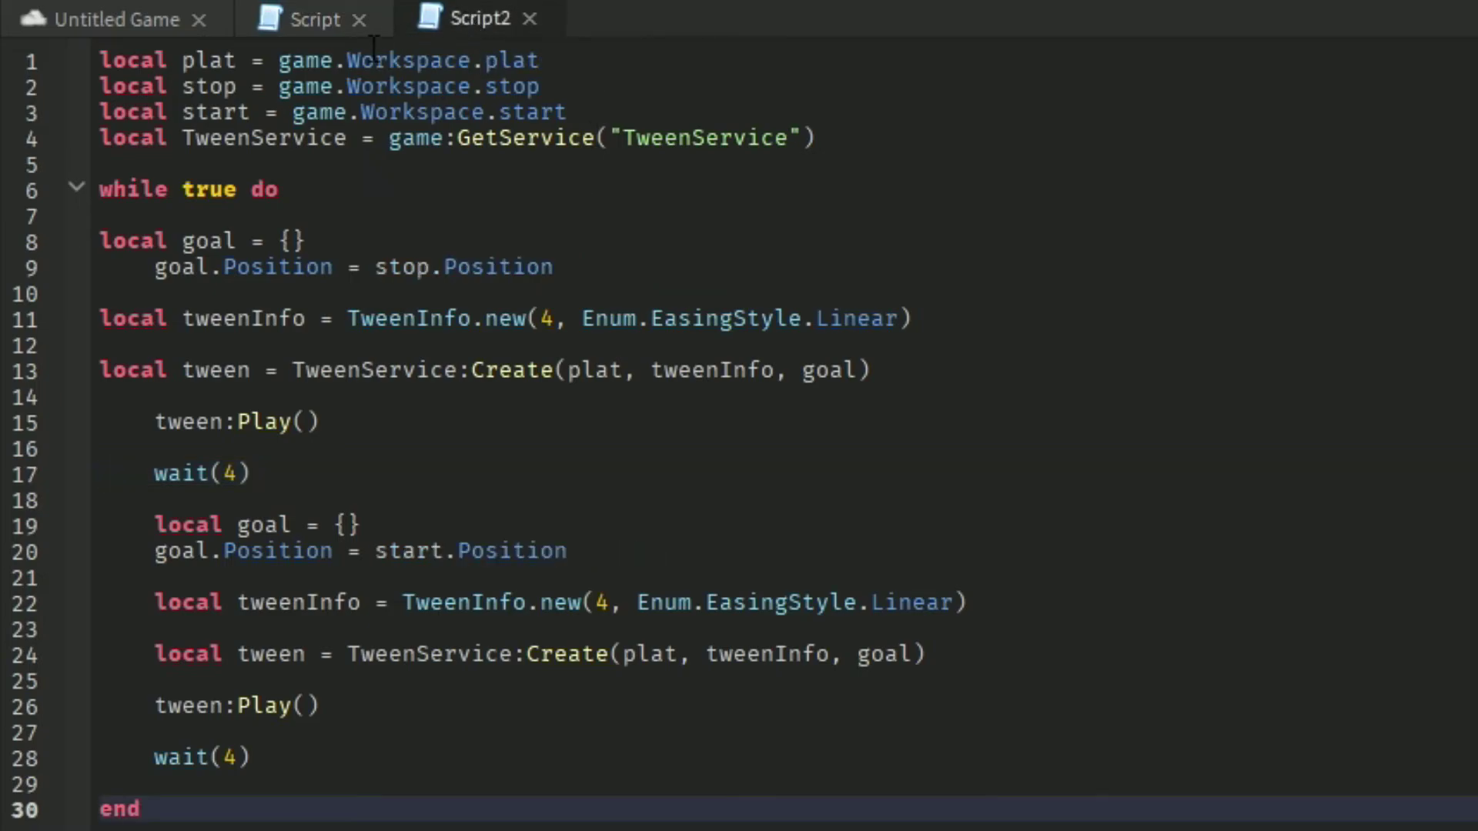
click(146, 20)
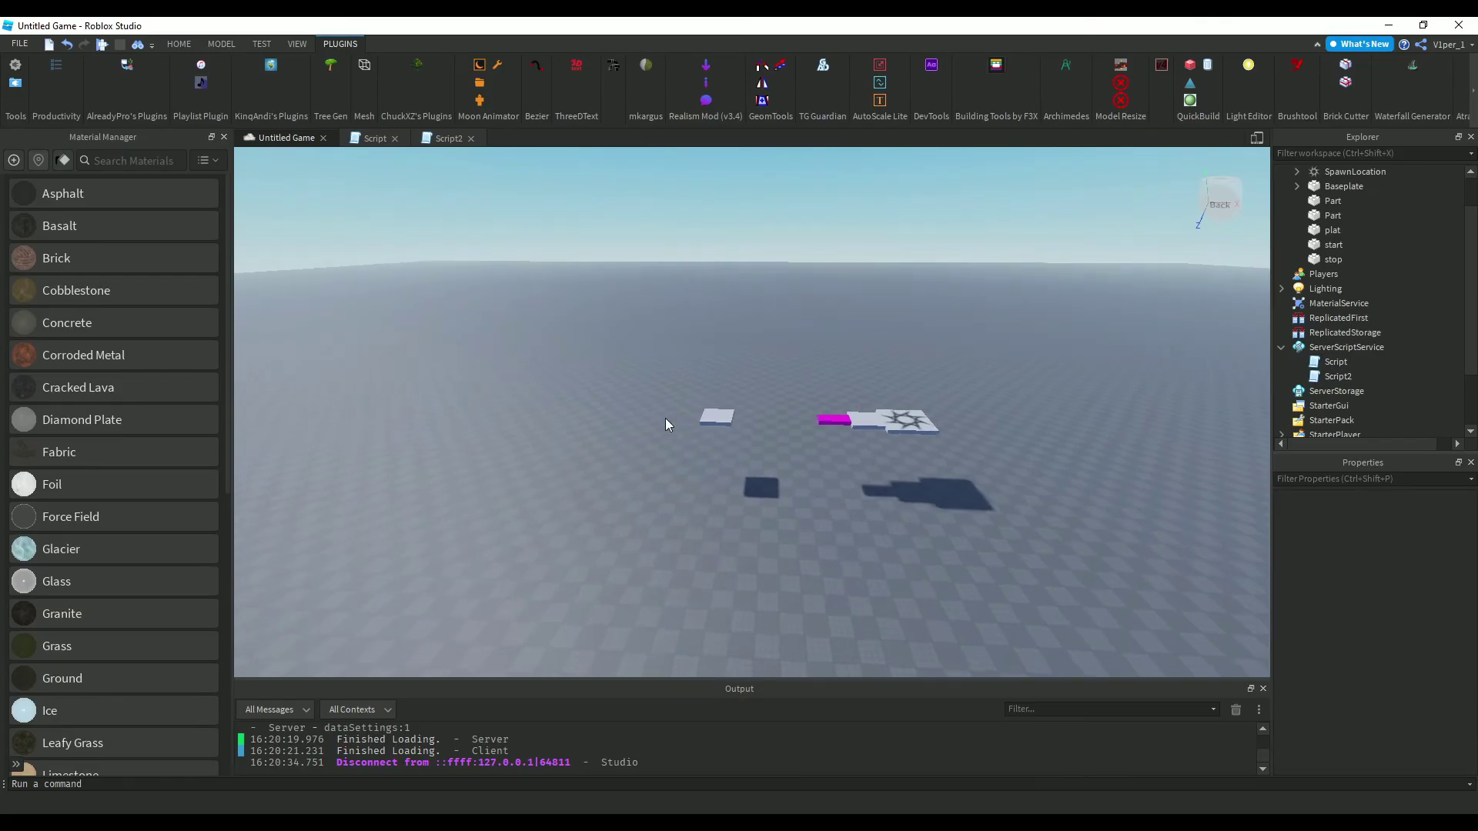
key(w)
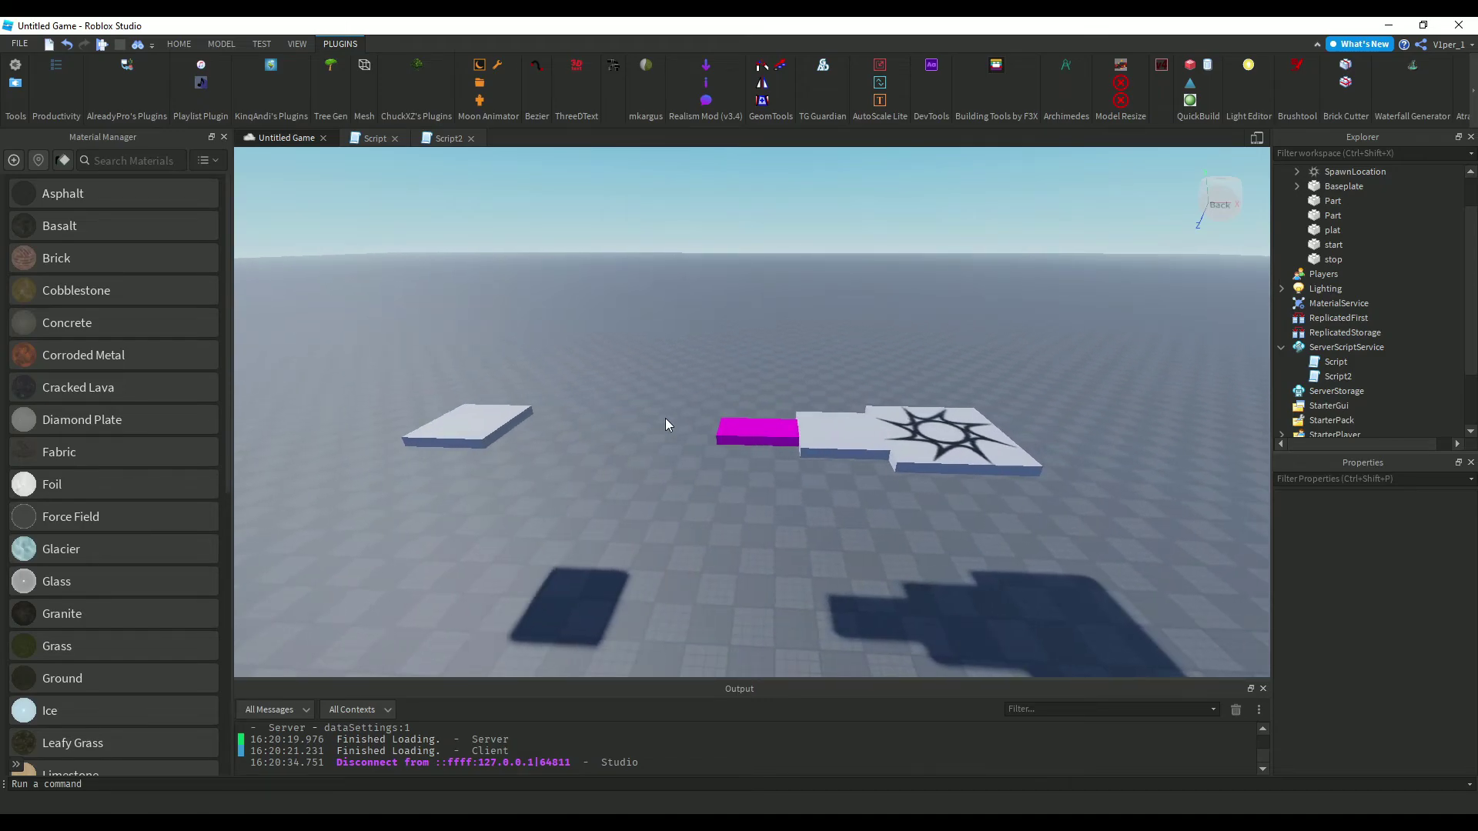
key(s)
key(a)
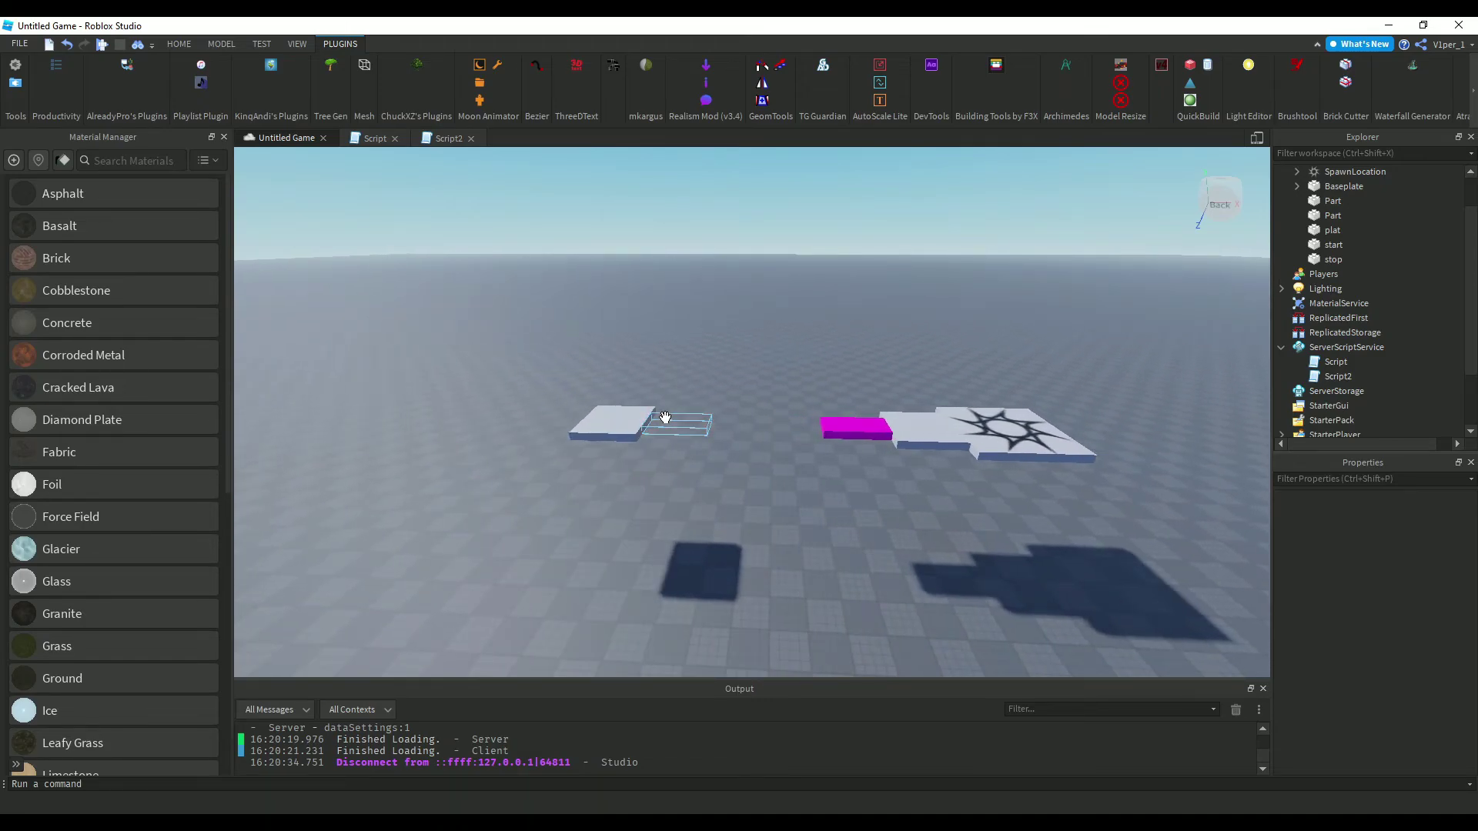